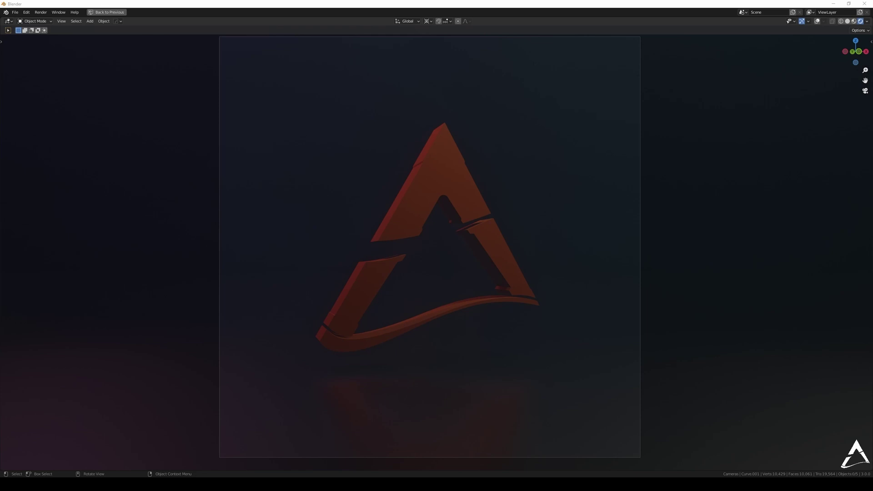
Create a new empty scene and display it in solid shading with viewport overlays turned on
mouse_move(406, 211)
middle_mouse_down()
mouse_move(469, 190)
mouse_move(548, 209)
mouse_move(510, 195)
mouse_move(469, 215)
mouse_move(441, 197)
mouse_move(491, 176)
mouse_move(416, 187)
mouse_move(372, 153)
mouse_move(443, 164)
mouse_move(440, 201)
mouse_move(560, 209)
mouse_move(331, 199)
mouse_move(399, 211)
middle_mouse_up()
key("KP_0")
left_click(793, 12)
left_click(760, 26)
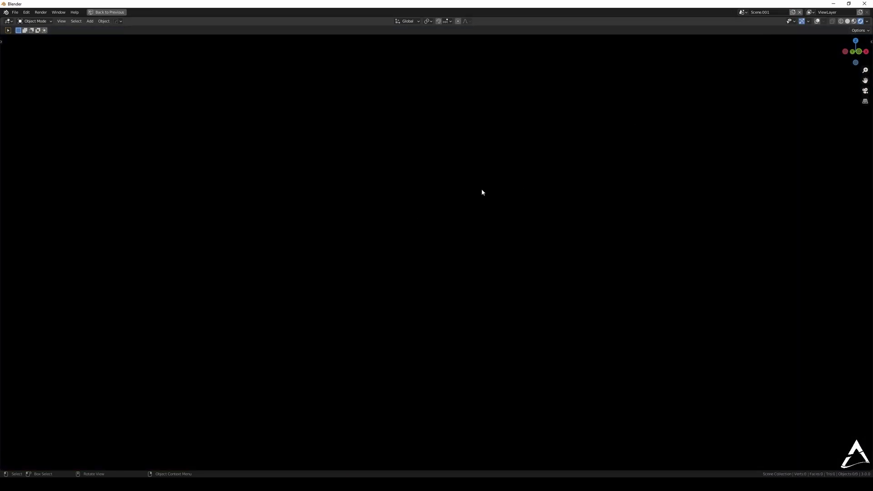
left_click(847, 21)
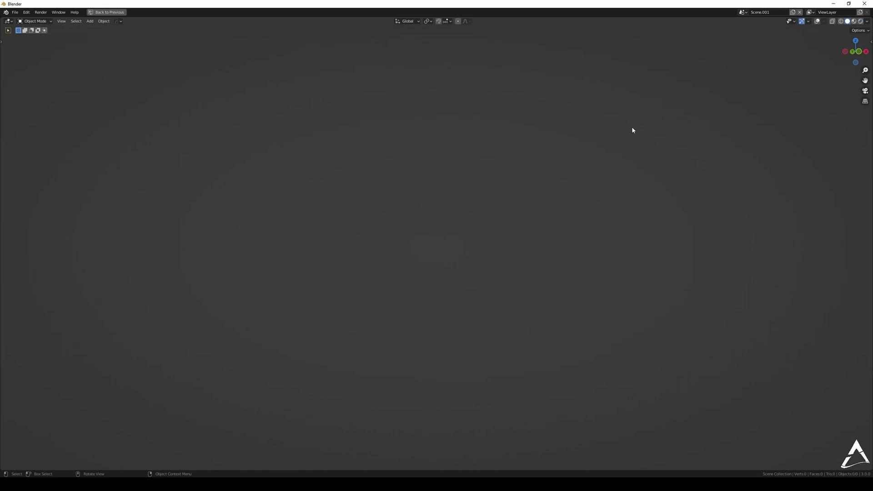
left_click(817, 22)
key("shift+a")
mouse_move(455, 253)
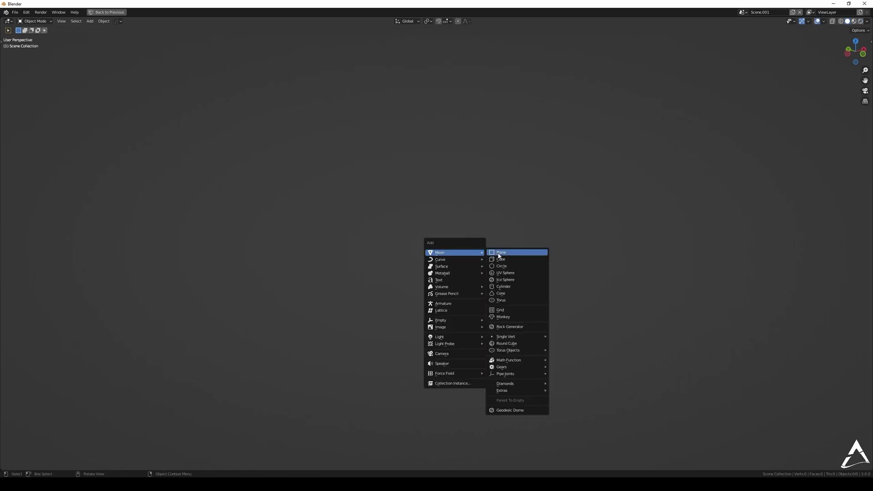
left_click(499, 254)
key("KP_Decimal")
middle_click_drag(493, 256, 483, 241)
scroll(483, 242, "down", 4)
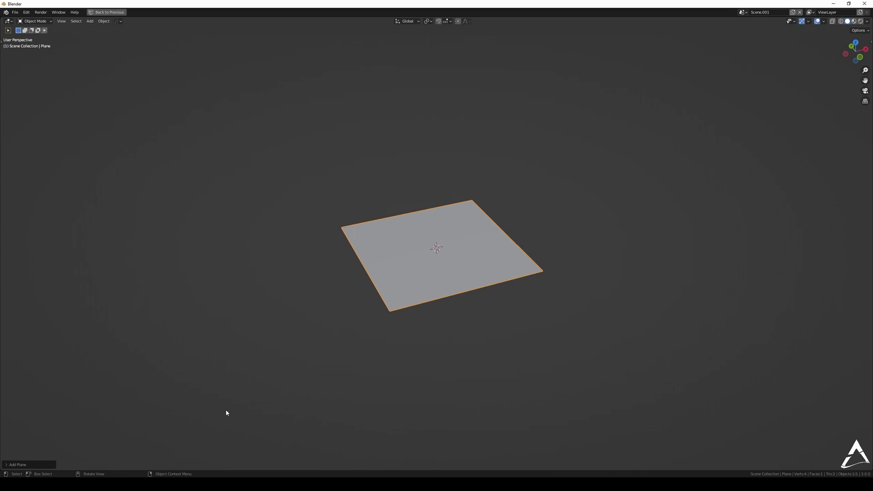
key("Delete")
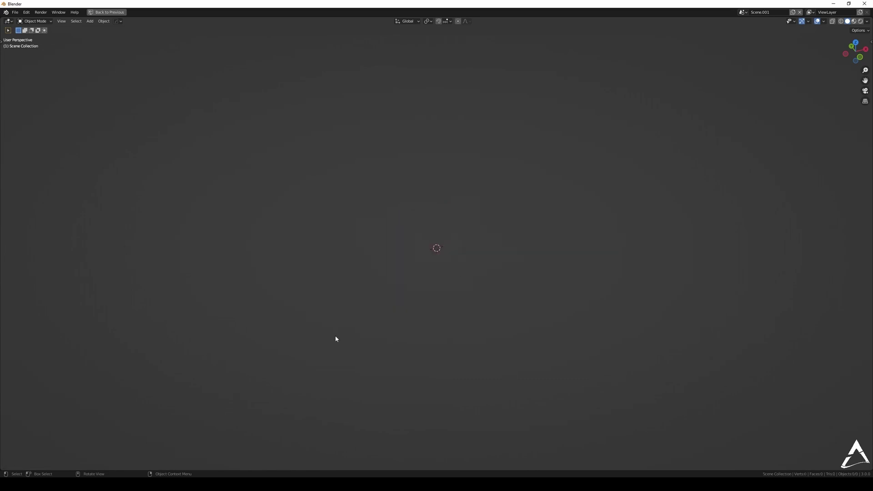
Turn on the floor grid in the viewport overlays
left_click(824, 21)
left_click(803, 55)
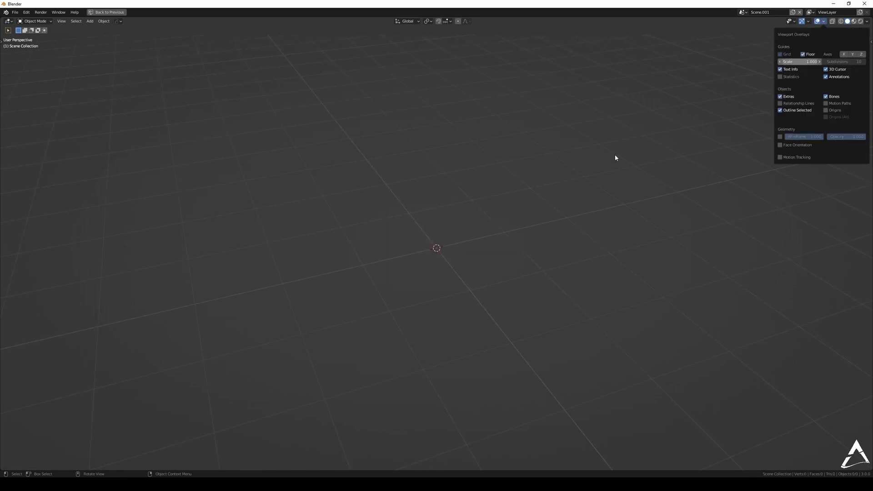
Switch to Affinity Designer and examine the logo's black background rectangle and the nodes of its top curve
key("alt+Tab")
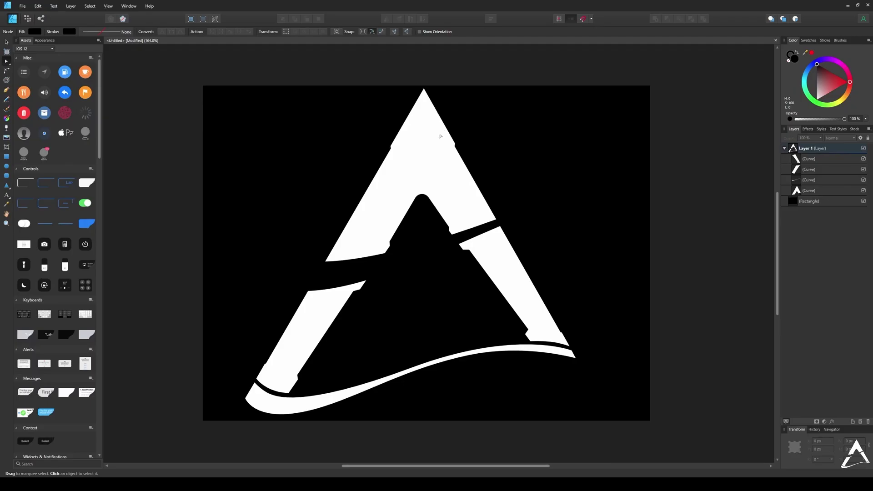
left_click(562, 137)
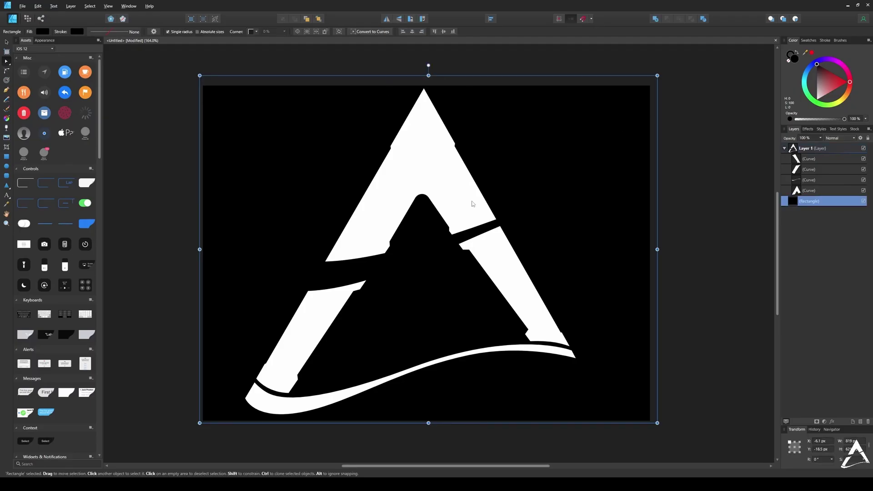
double_click(434, 159)
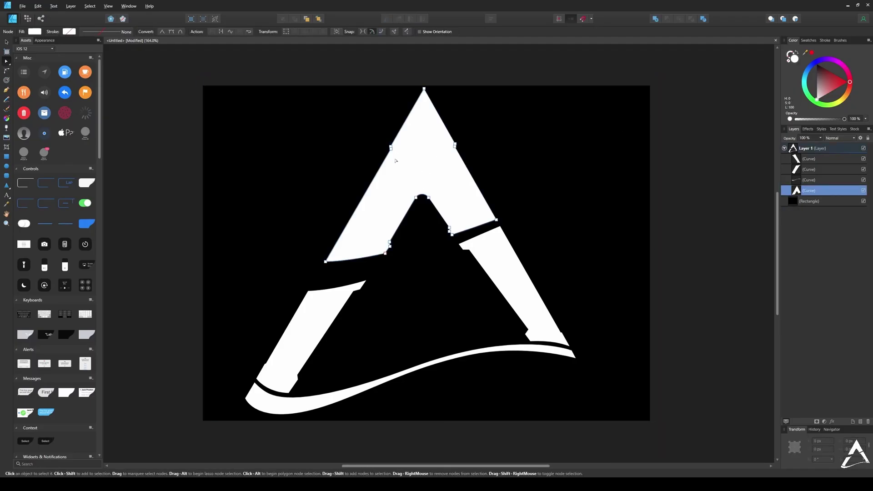
left_click(460, 76)
left_click(539, 137)
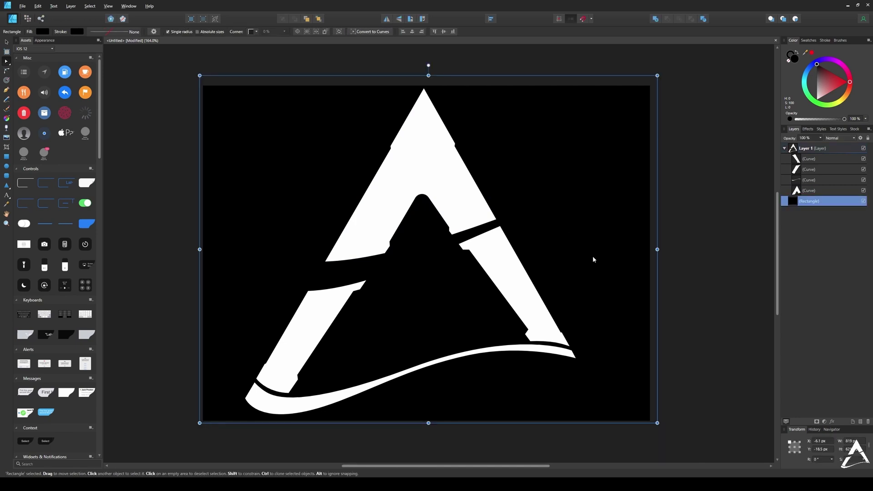
left_click(722, 169)
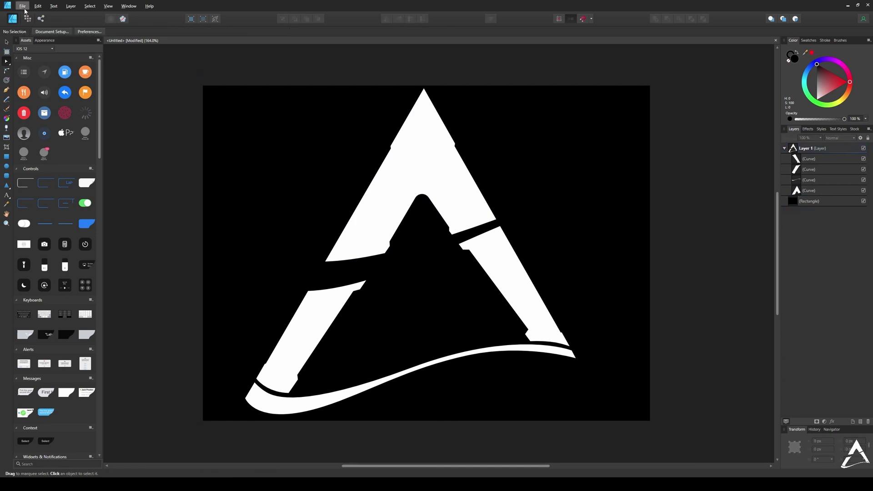
Delete the black background rectangle behind the logo, leaving only the white logo curves in the document
left_click(265, 132)
key("Delete")
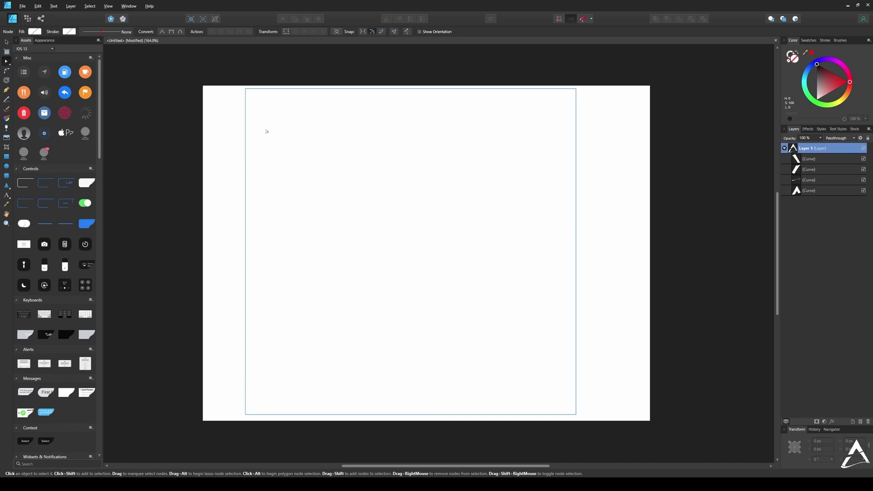
left_click(180, 57)
Start an SVG export of the document and cancel it when choosing the file name
left_click(22, 5)
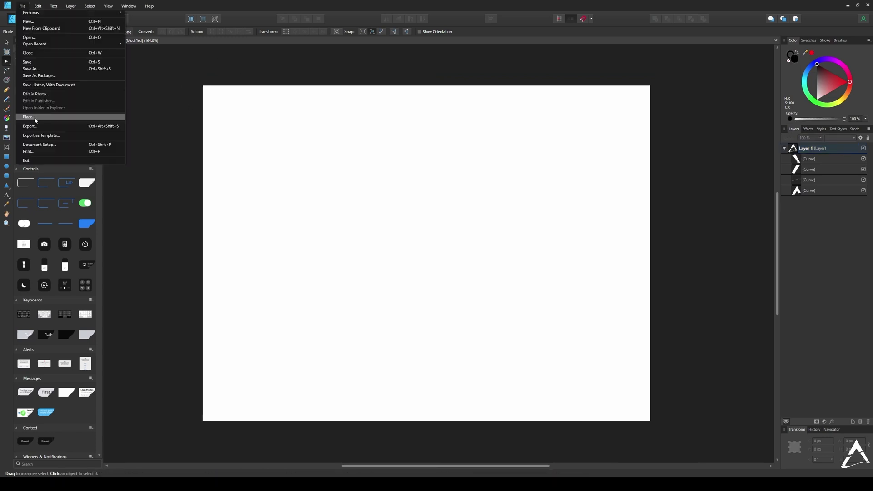
left_click(36, 129)
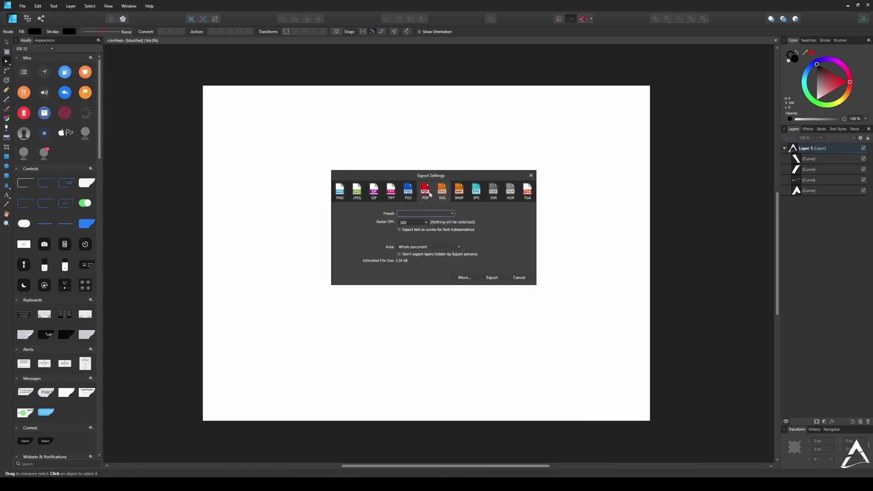
left_click(492, 277)
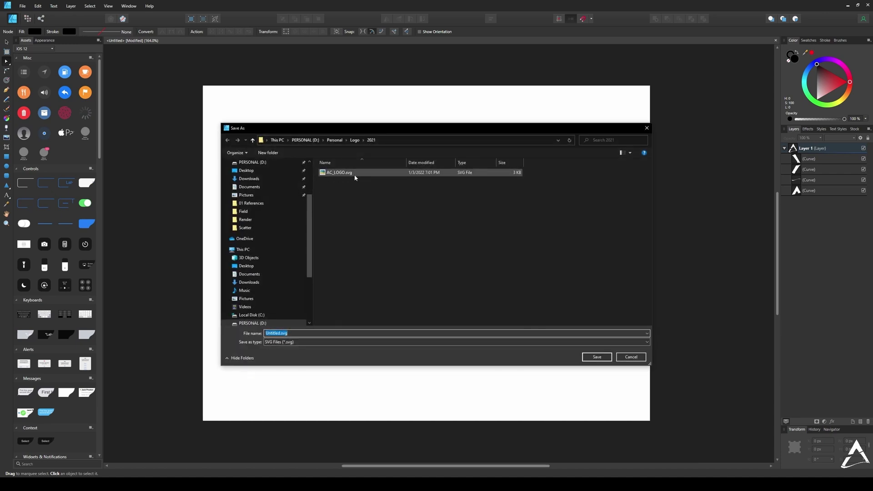
left_click(634, 358)
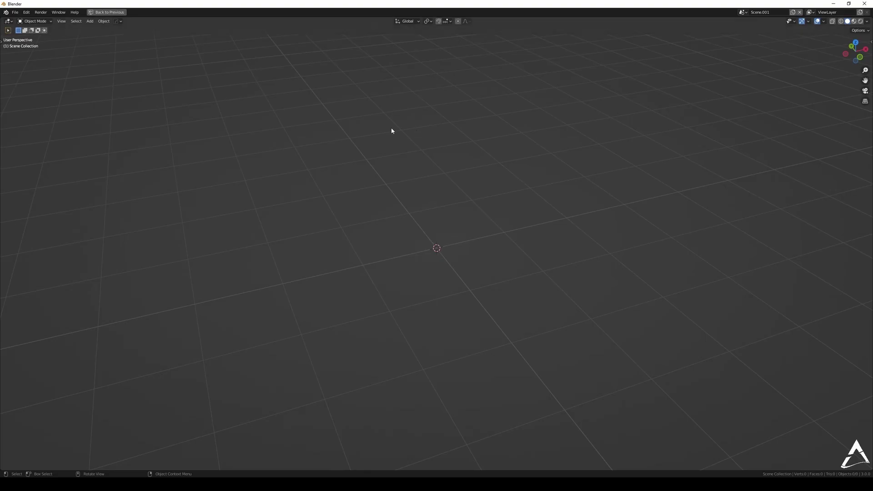
Switch back to Blender and import AC_LOGO.svg as Scalable Vector Graphics
middle_click_drag(516, 150, 495, 170)
left_click(15, 13)
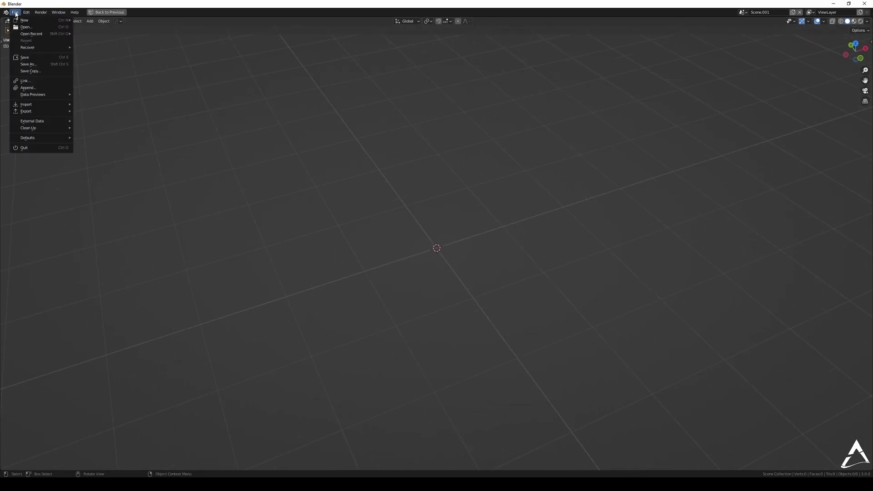
mouse_move(41, 108)
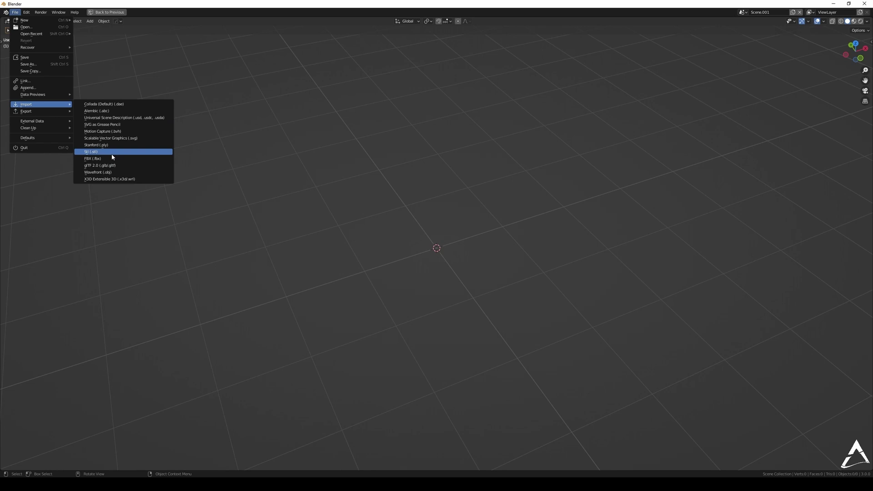
left_click(110, 138)
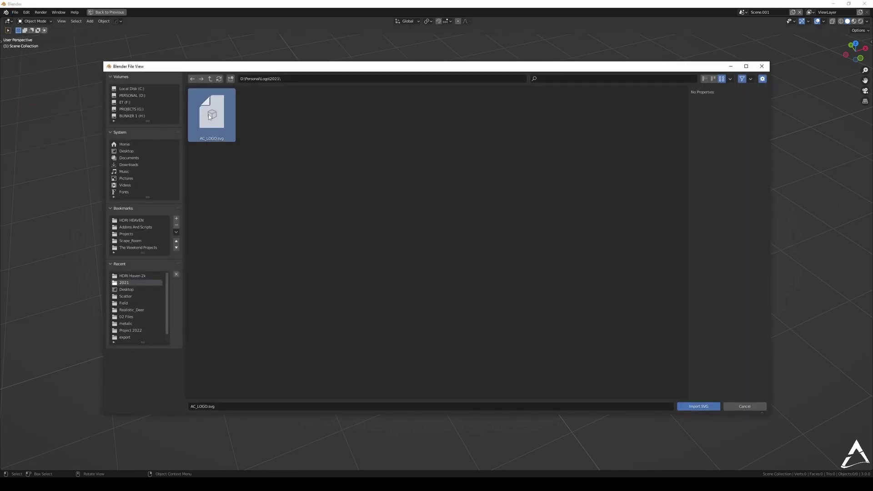
left_click(702, 406)
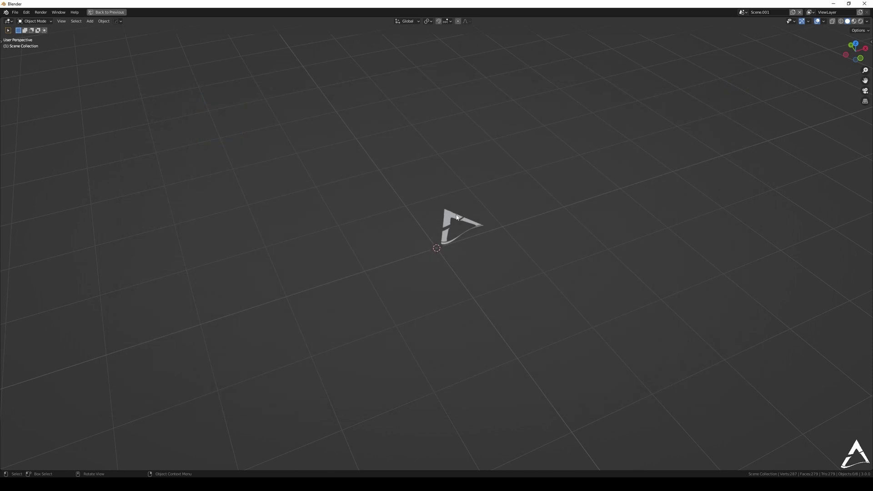
Select all imported logo curves, rotate them 90 degrees about X, and scale them up to about three times their size
left_click_drag(370, 162, 563, 285)
type("rx90")
key("Return")
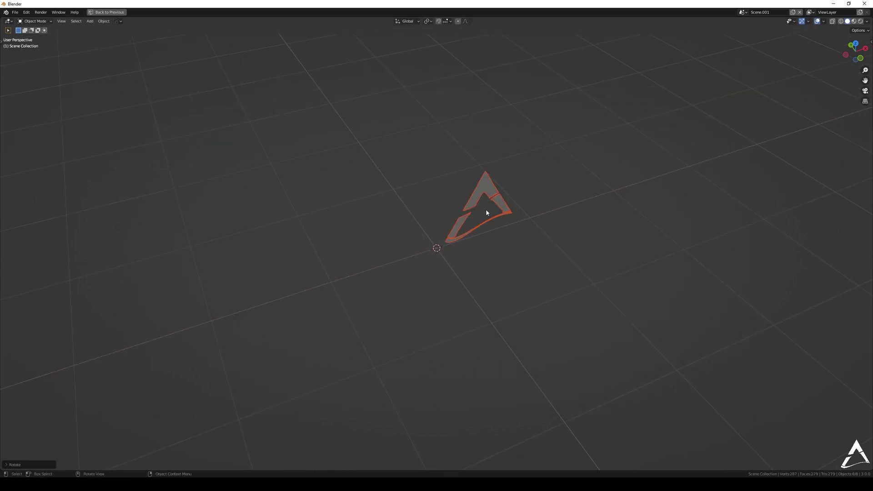
key("KP_1")
key("s")
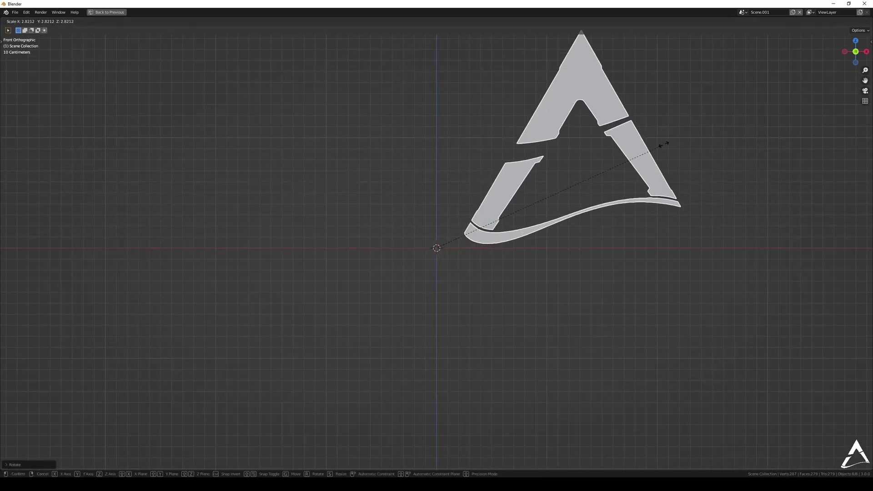
left_click(683, 138)
Move the logo along the X axis until it is roughly centred over the world origin, and deselect it
scroll(683, 138, "down", 2)
key("g")
key("x")
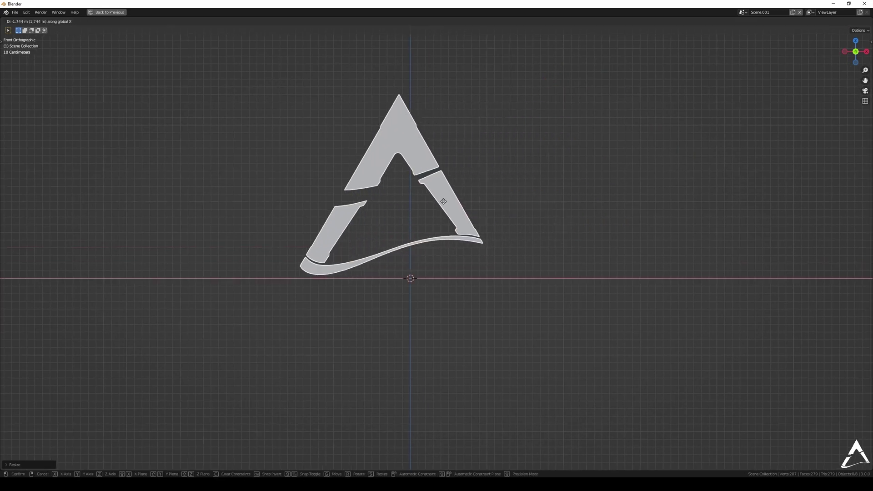
left_click(457, 201)
middle_click_drag(457, 200, 425, 198)
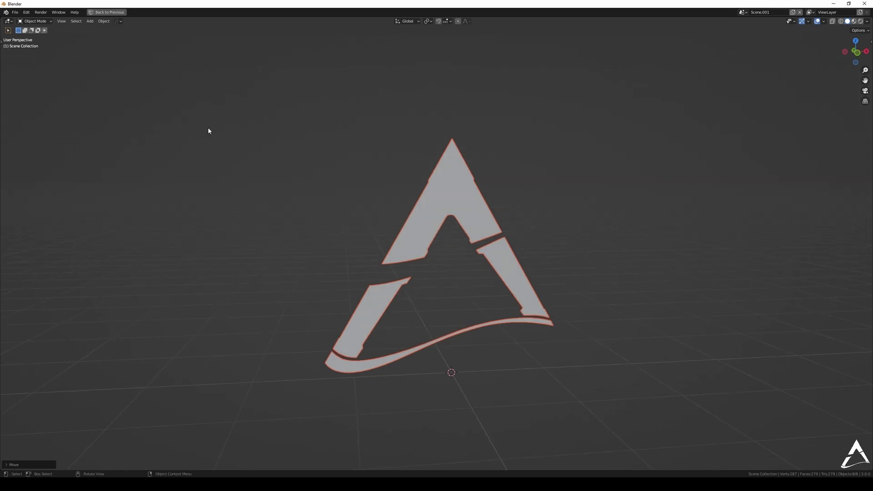
left_click(581, 191)
scroll(488, 191, "up", 2)
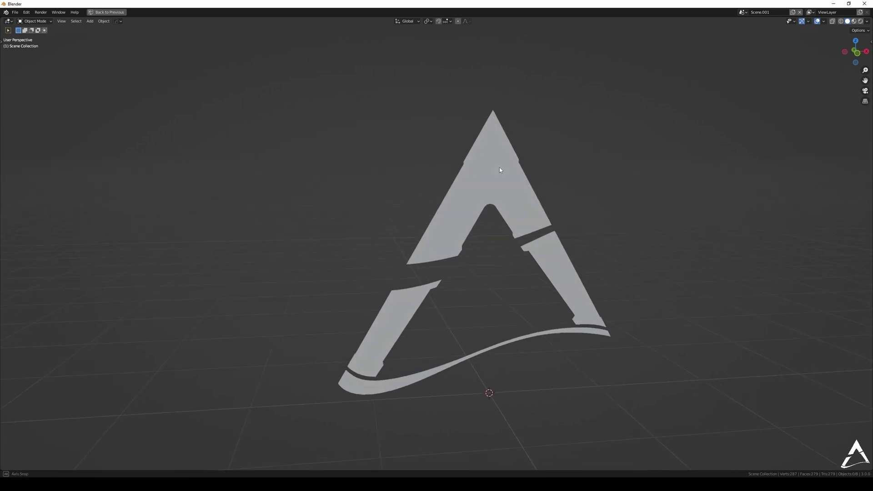
Inspect the control points of the logo's top curve in Edit Mode and return to Object Mode
left_click(493, 170)
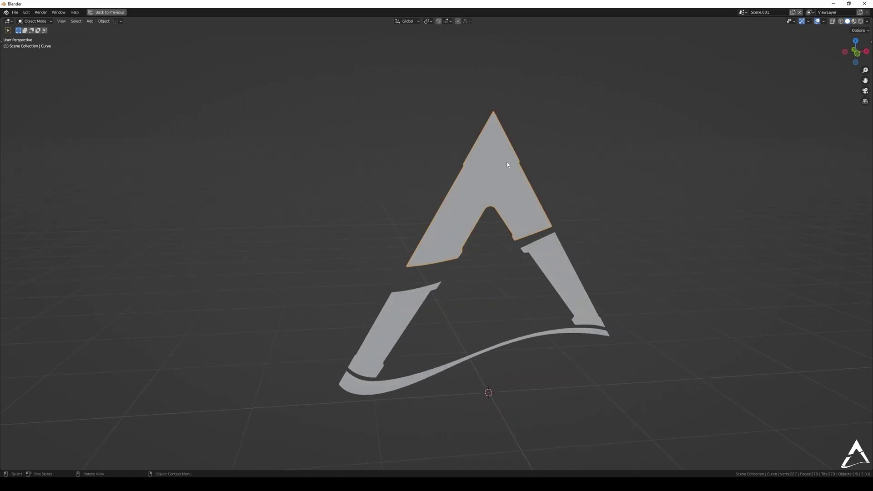
key("Tab")
scroll(488, 172, "up", 2)
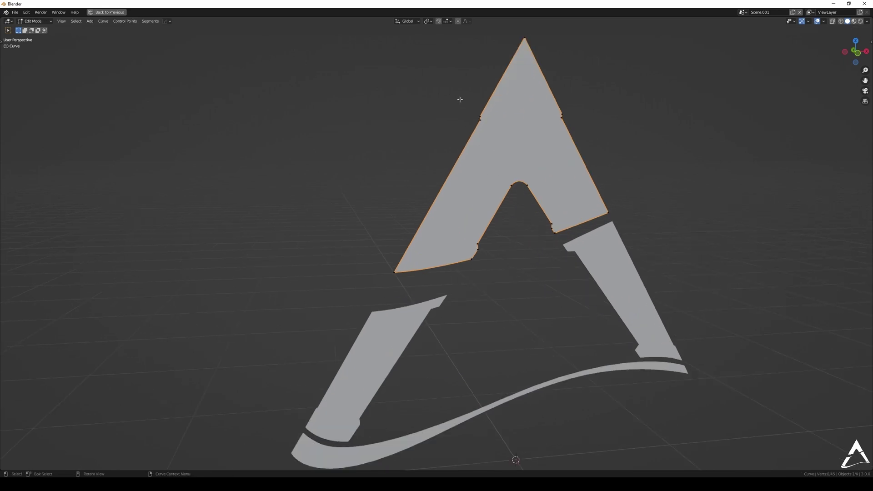
scroll(460, 99, "down", 3)
key("Tab")
Leave the maximized viewport for the Layout workspace and show the logo in solid shading
key("ctrl+space")
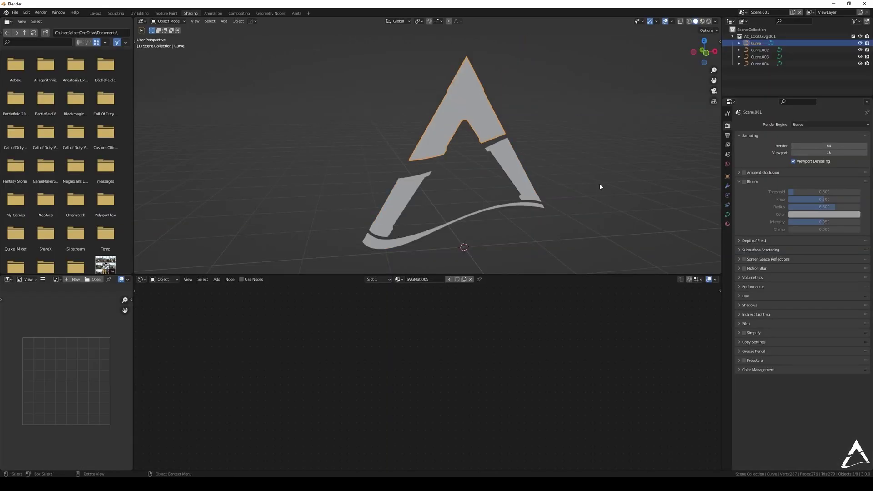
left_click(95, 13)
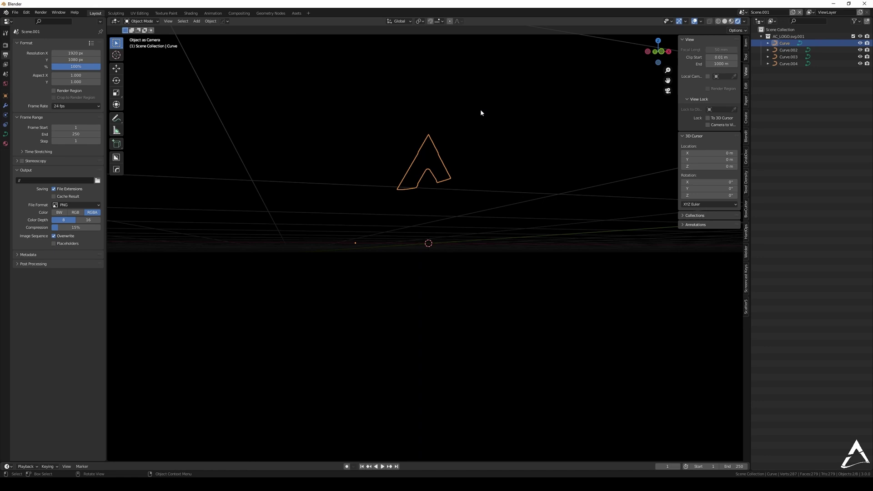
middle_click_drag(481, 113, 481, 135)
left_click(725, 21)
scroll(397, 208, "up", 5)
middle_click_drag(397, 207, 473, 123, "shift")
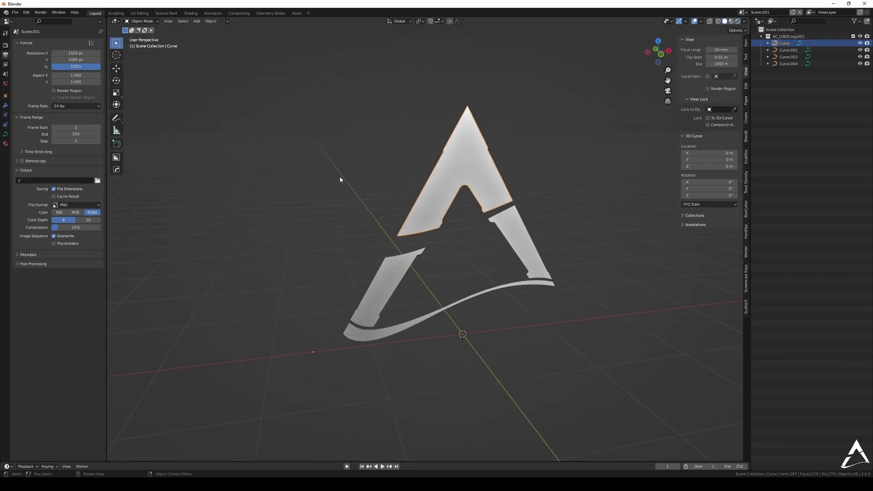
Show the curve's Object Data properties and select all four logo pieces, with the bottom swoosh as the active one
left_click(6, 135)
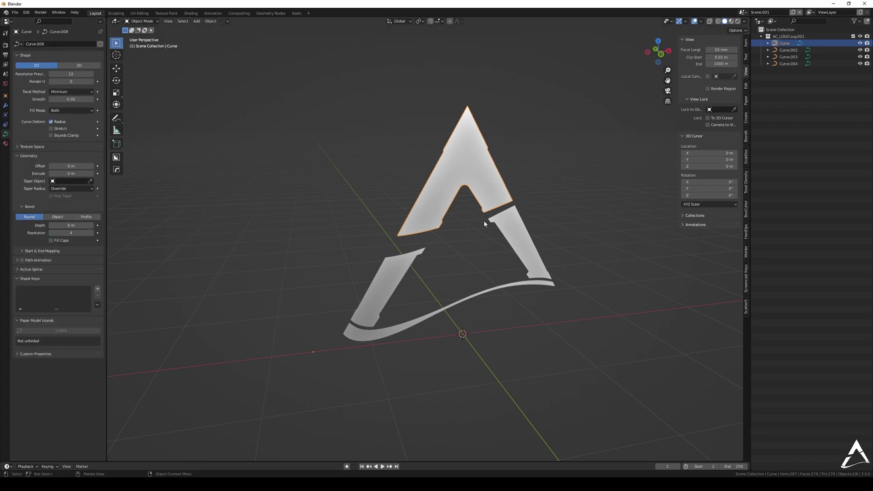
left_click(501, 290)
left_click(518, 248)
left_click(476, 176)
left_click(401, 268)
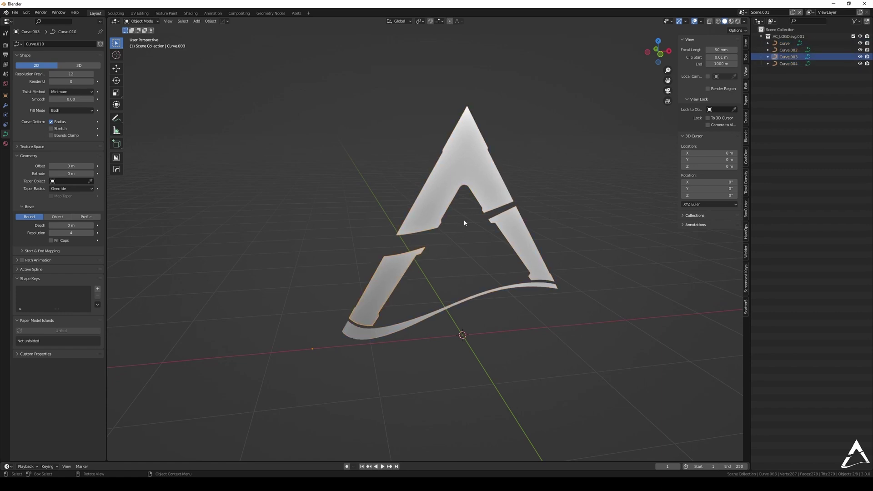
middle_click_drag(464, 222, 437, 229)
left_click(433, 211, "shift")
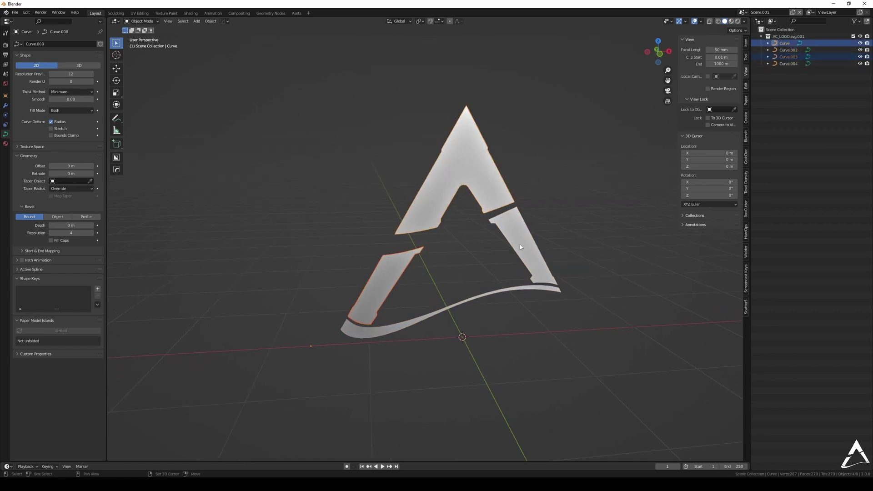
left_click(491, 292, "shift")
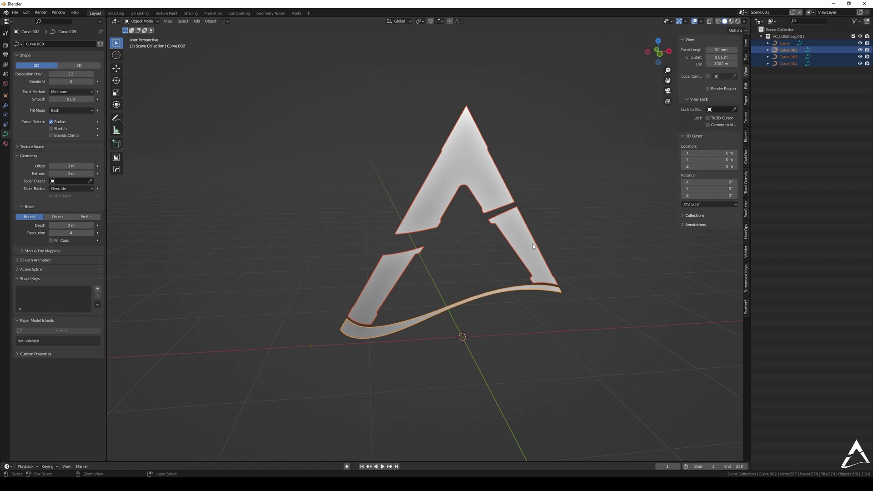
Join the four selected logo curves into one object, and hide the sidebar with Screencast Keys enabled
key("ctrl+j")
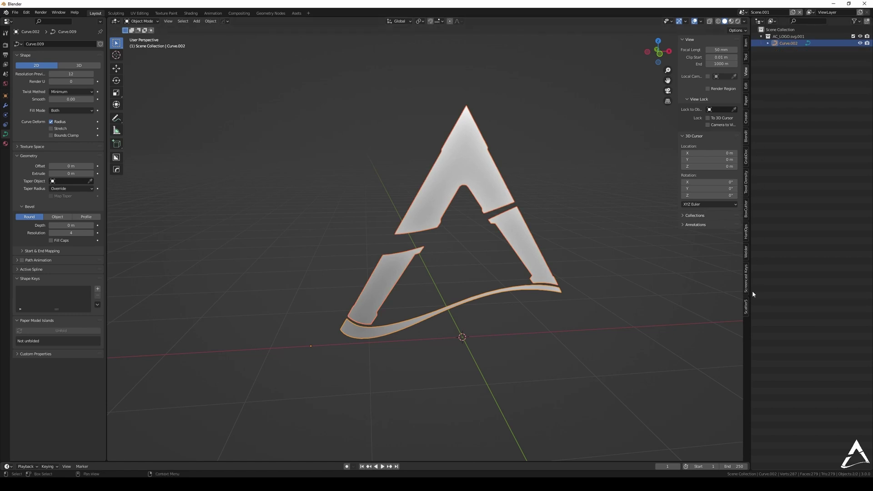
left_click(746, 279)
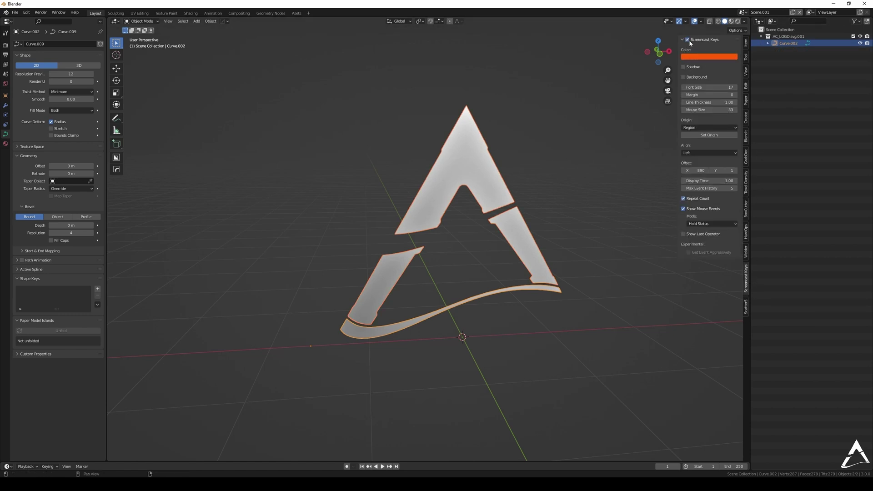
key("n")
Set the joined logo's origin to the 3D cursor at the world origin
mouse_move(486, 203)
middle_mouse_down()
mouse_move(497, 181)
mouse_move(496, 206)
middle_mouse_up()
key("q")
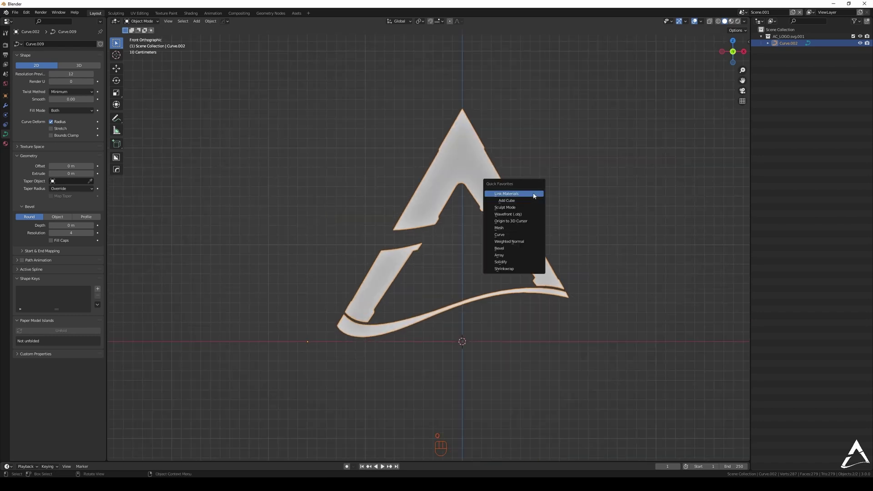
key("q")
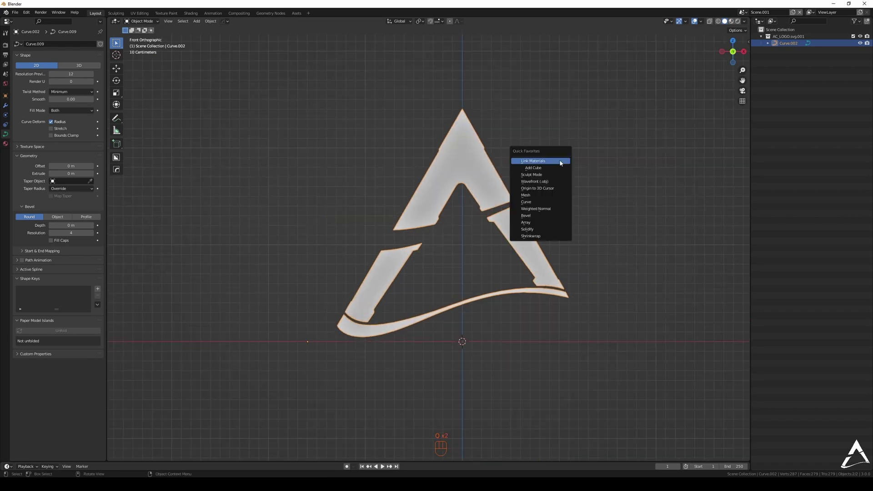
left_click(540, 190)
middle_click_drag(540, 189, 496, 160)
left_click(211, 21)
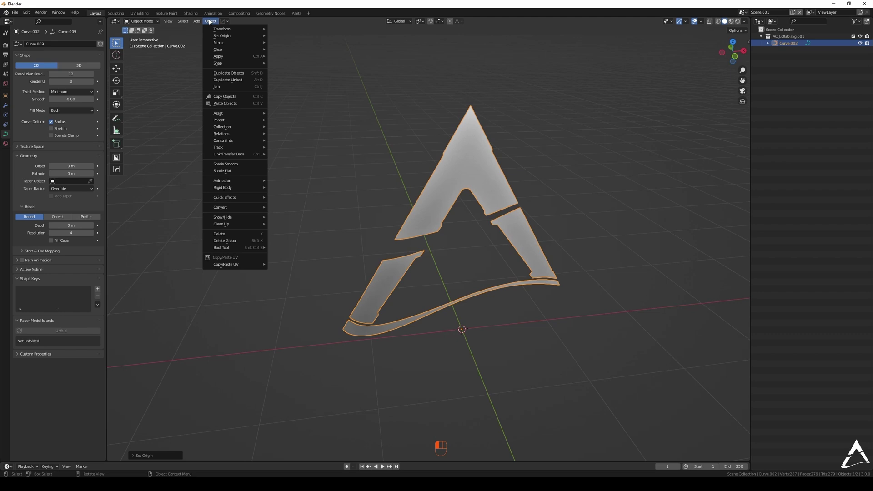
mouse_move(222, 38)
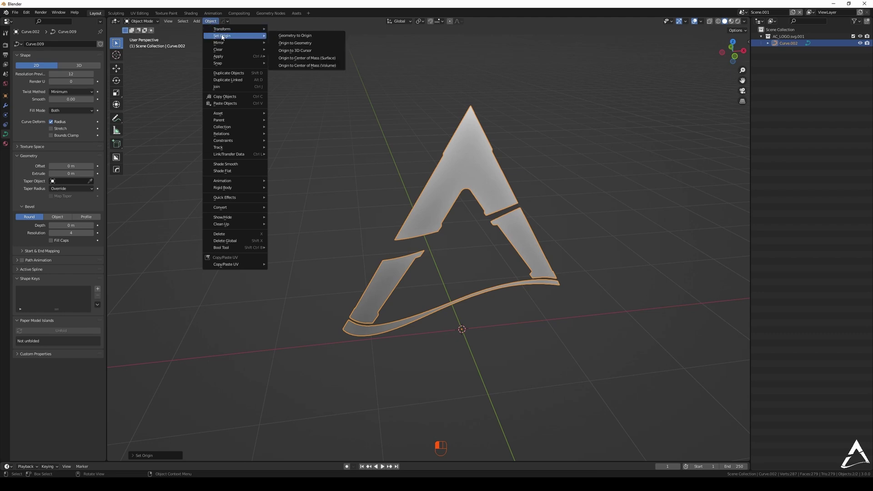
left_click(300, 51)
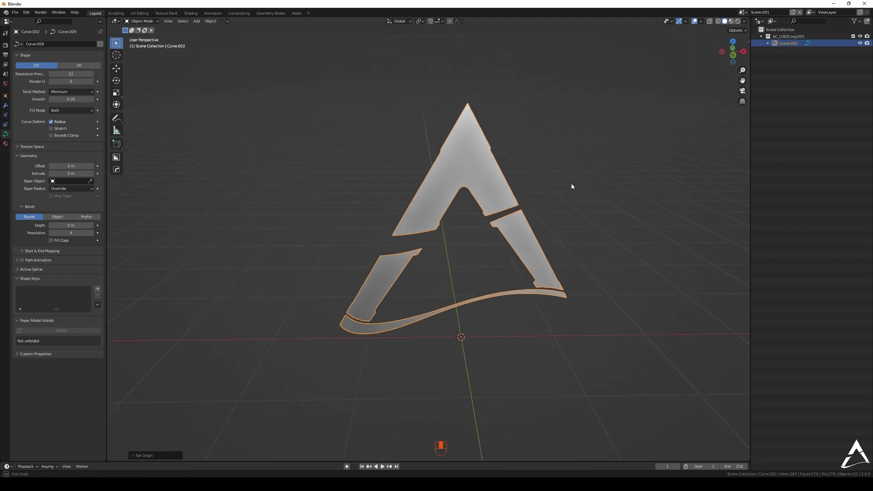
key("q")
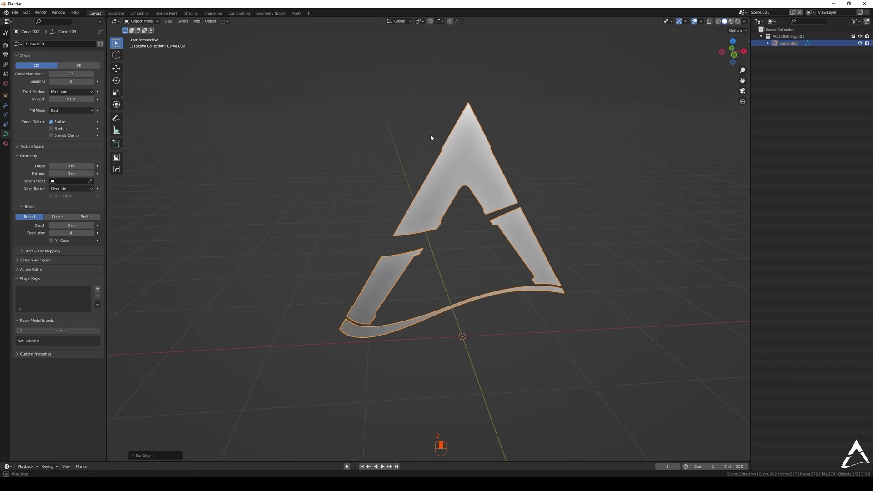
Give the flat logo thickness by setting the curve's Extrude value to about 0.051 m
scroll(464, 163, "up", 1)
middle_click_drag(470, 162, 452, 150)
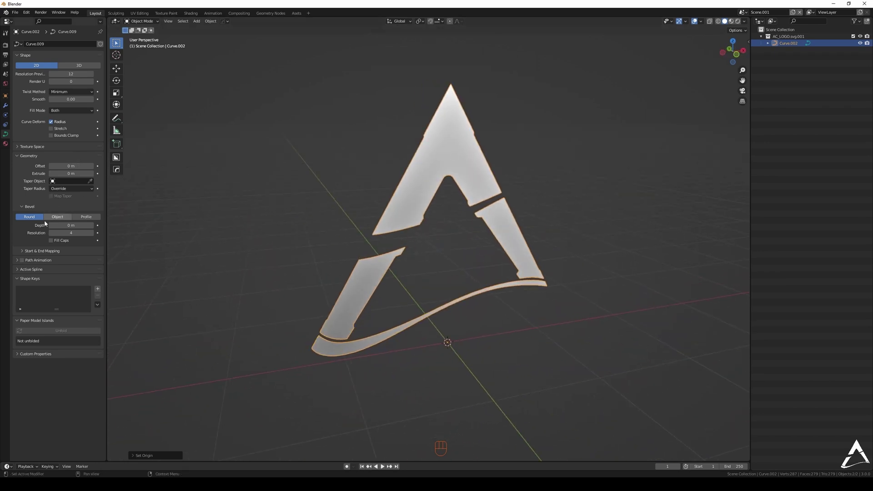
left_click_drag(71, 174, 105, 173)
middle_click_drag(347, 189, 392, 199)
scroll(426, 220, "up", 2)
mouse_move(413, 168)
middle_mouse_down()
mouse_move(466, 170)
mouse_move(419, 192)
mouse_move(364, 288)
mouse_move(362, 209)
mouse_move(368, 230)
mouse_move(435, 201)
mouse_move(479, 160)
mouse_move(427, 169)
middle_mouse_up()
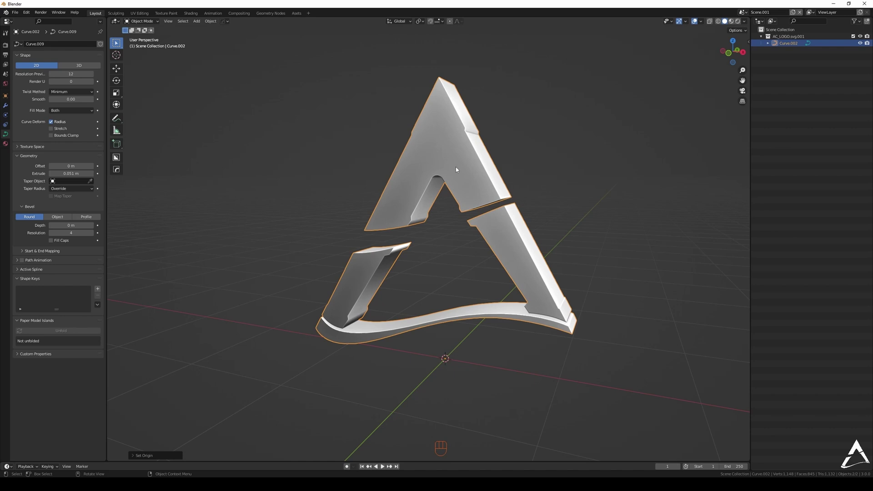
mouse_move(440, 129)
middle_mouse_down()
mouse_move(450, 134)
mouse_move(436, 135)
middle_mouse_up()
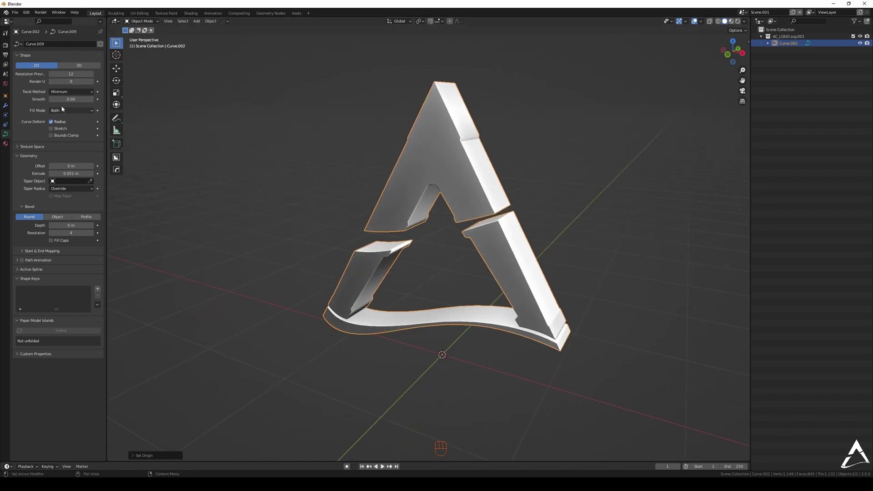
Inspect the control points of the extruded curve in Edit Mode and return to Object Mode
middle_click_drag(366, 122, 433, 160)
key("ctrl+Tab")
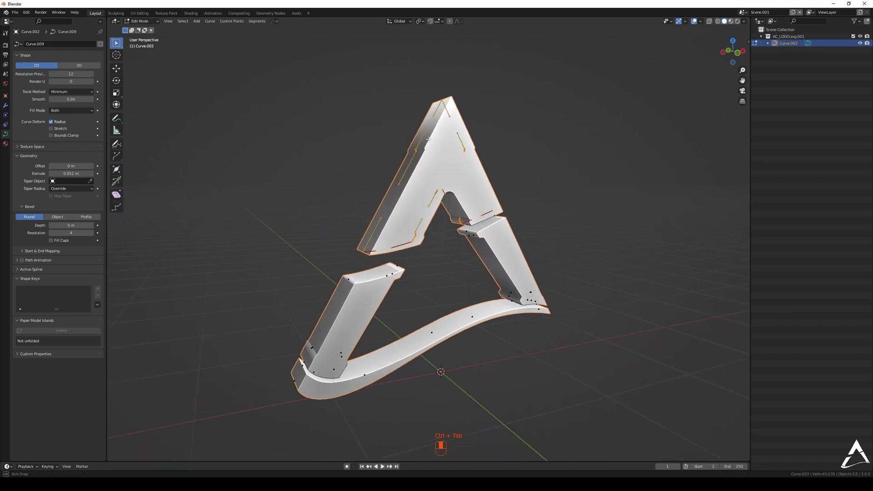
middle_click_drag(391, 133, 421, 150)
key("ctrl+Tab")
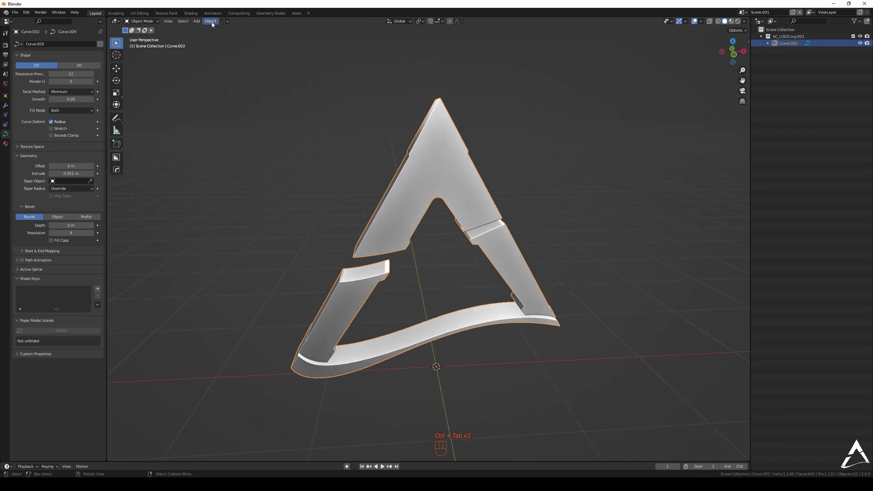
left_click(211, 22)
mouse_move(246, 208)
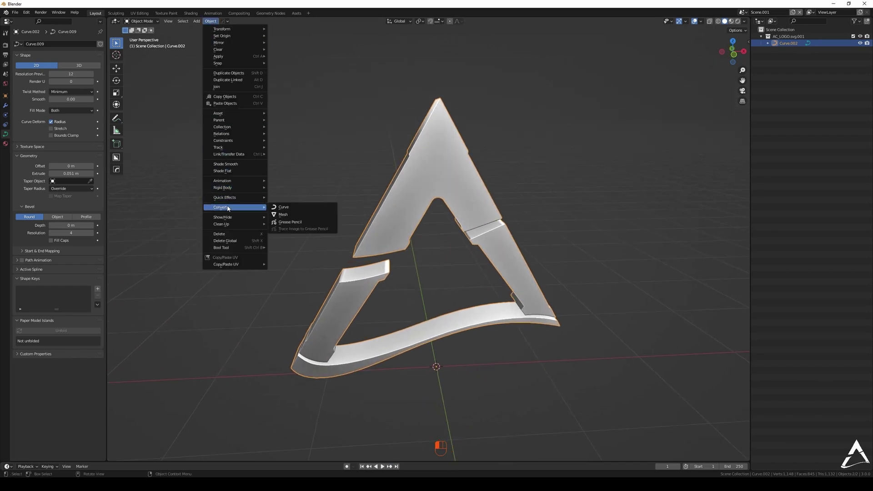
left_click(286, 215)
right_click(286, 154)
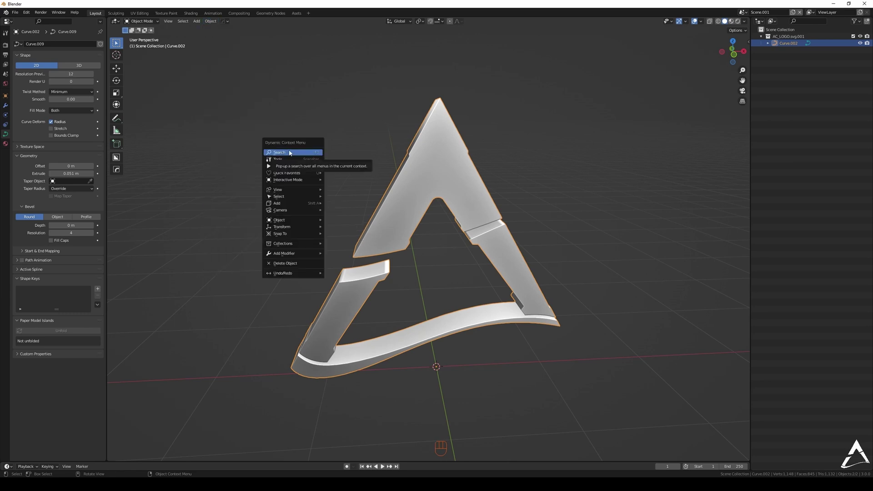
key("space")
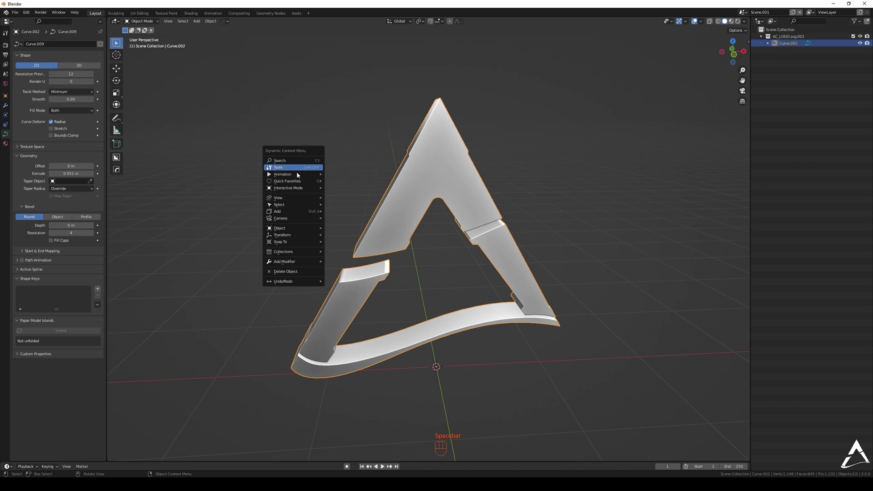
left_click(284, 160)
key("Escape")
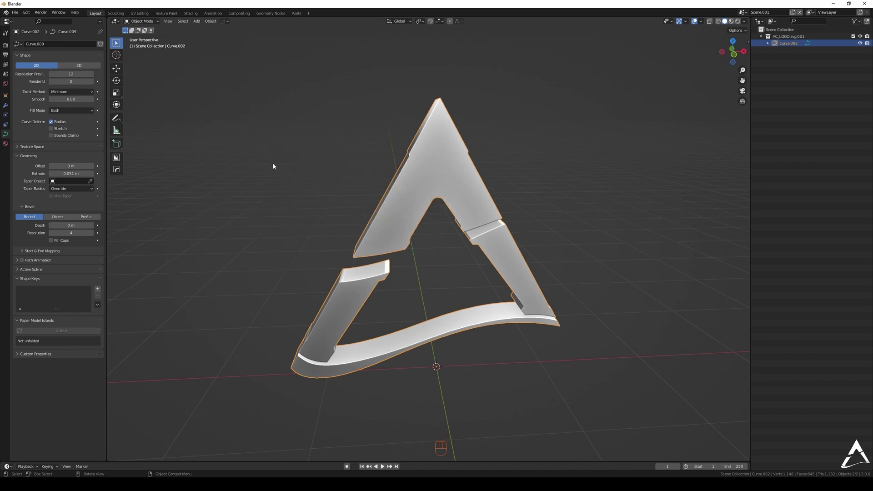
key("F3")
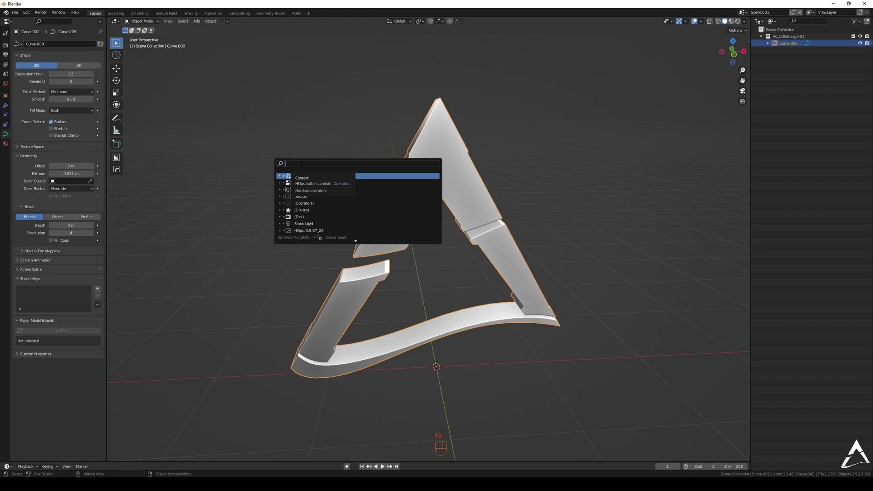
type("co")
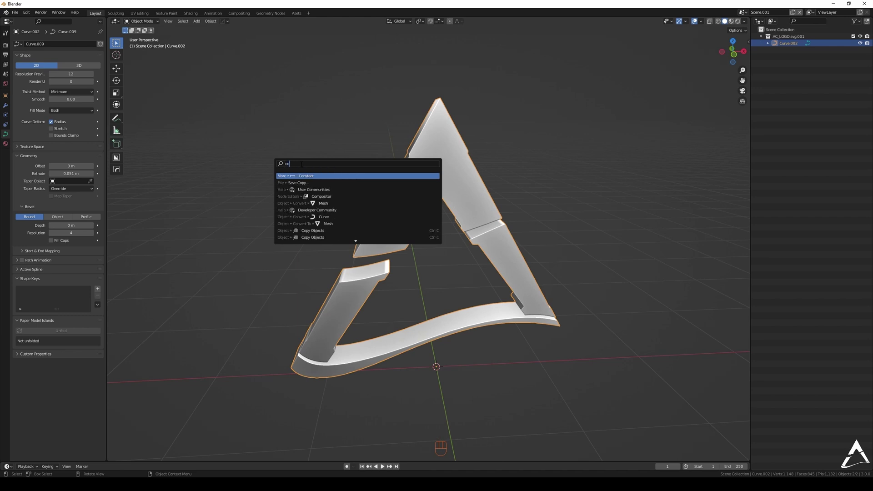
type("nver")
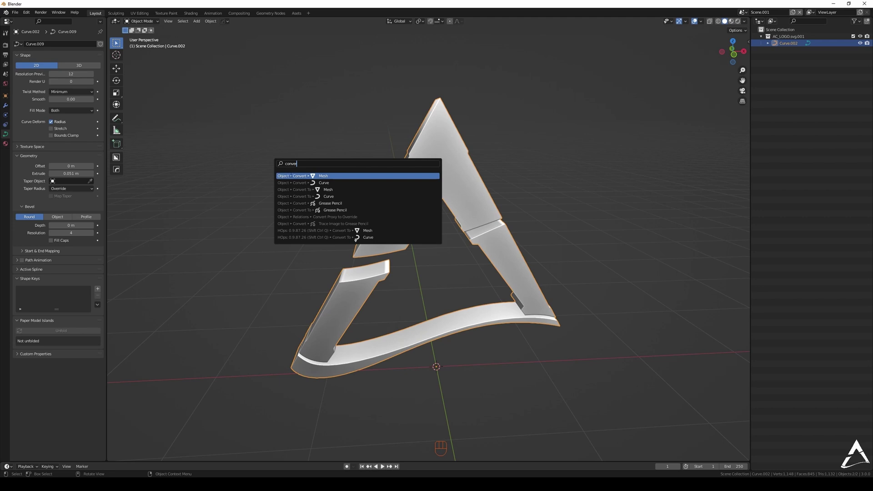
key("Escape")
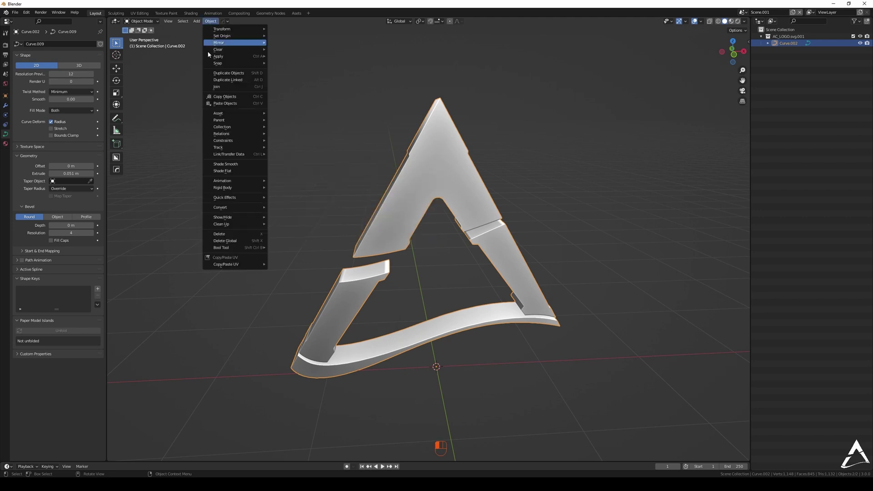
right_click(326, 167)
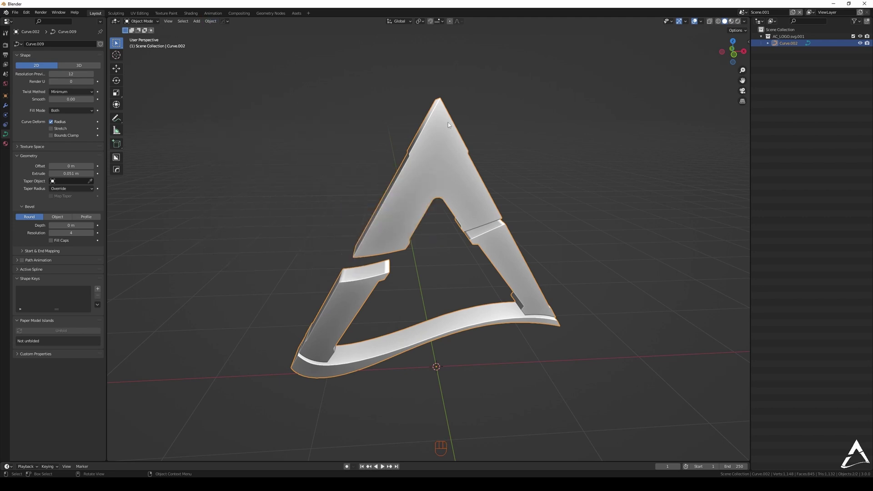
Convert the extruded logo curve to a mesh and check it briefly in Edit Mode
key("q")
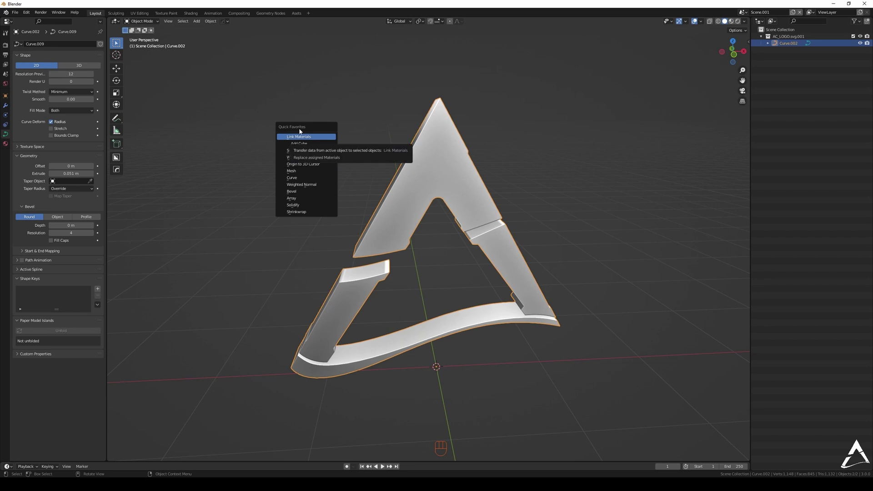
left_click(295, 174)
middle_click_drag(295, 174, 447, 190)
key("ctrl+Tab")
key("ctrl+Tab")
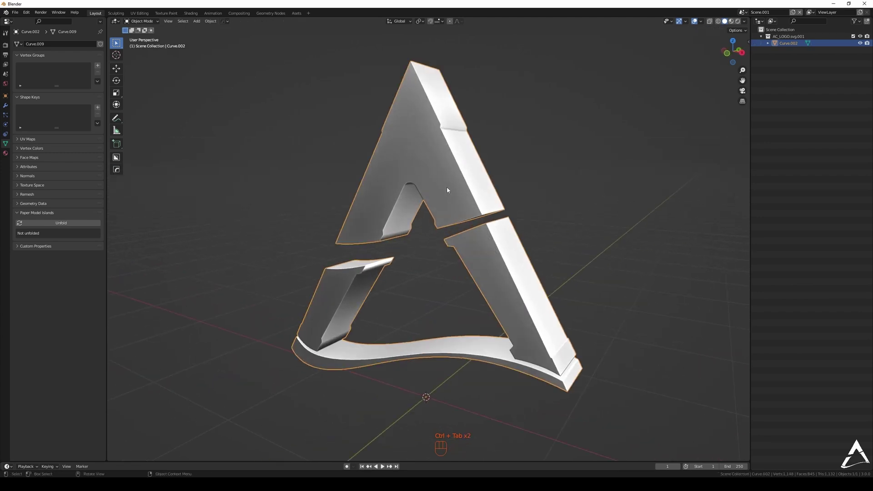
key("ctrl+Tab")
key("ctrl+Tab")
Try Auto Smooth on the logo mesh and undo it
key("q")
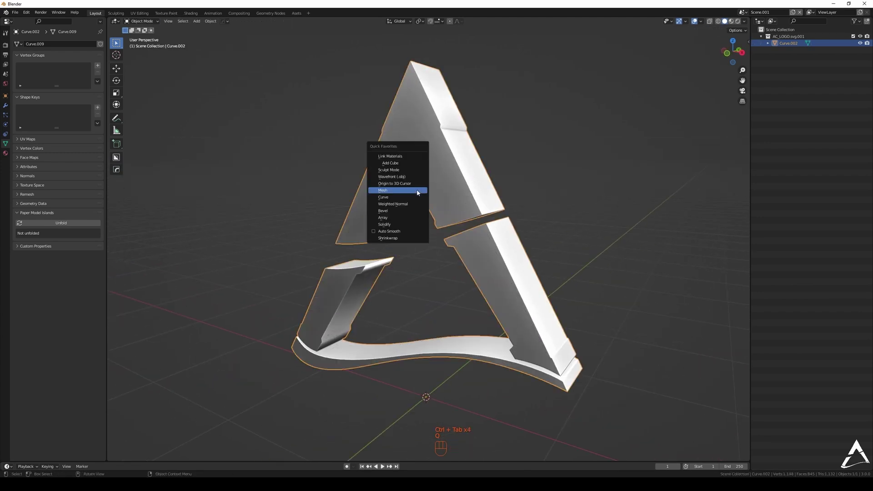
left_click(392, 233)
mouse_move(392, 233)
middle_mouse_down()
mouse_move(449, 178)
mouse_move(471, 174)
mouse_move(454, 154)
mouse_move(422, 165)
mouse_move(421, 176)
mouse_move(425, 158)
mouse_move(394, 195)
middle_mouse_up()
scroll(455, 154, "down", 2)
key("ctrl+z")
scroll(448, 159, "up", 1)
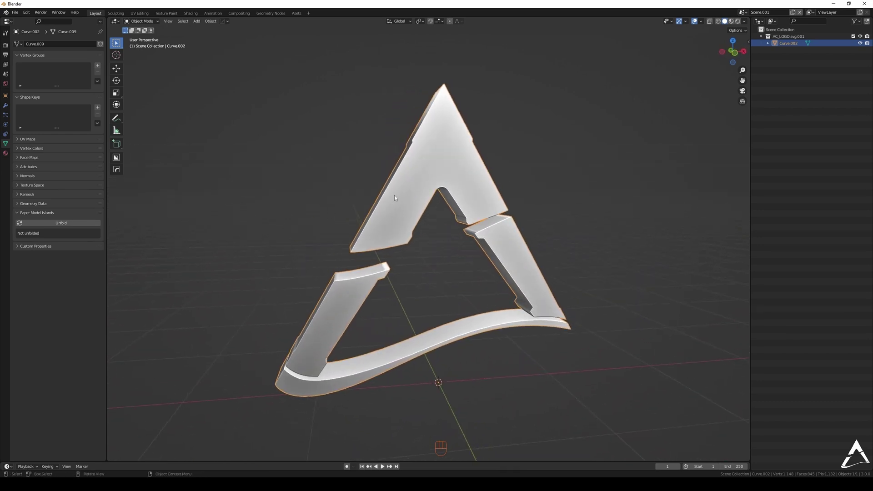
Reveal the mesh's Normals settings and test Auto Smooth by switching it on and off
middle_click_drag(440, 179, 441, 202)
key("q")
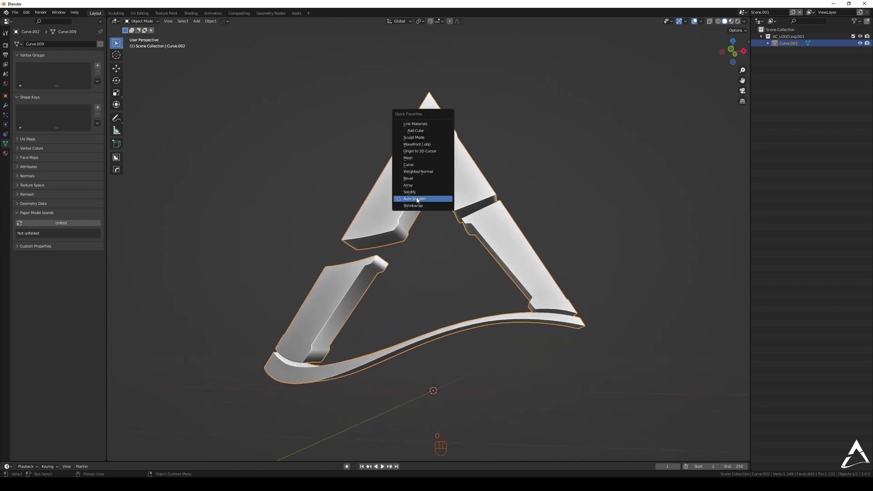
left_click(418, 200)
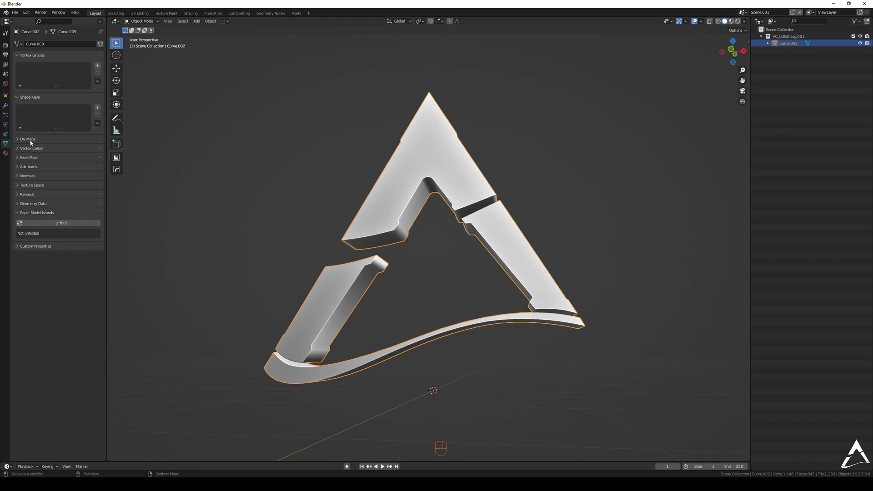
left_click(25, 176)
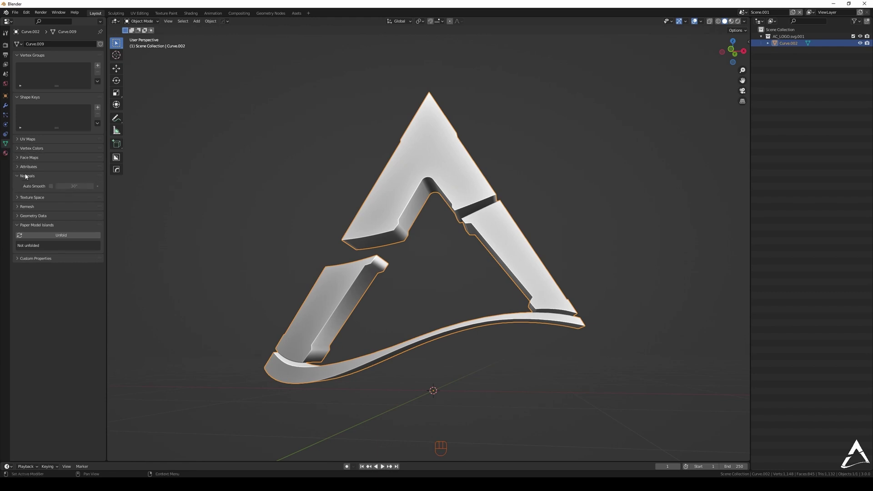
left_click(51, 187)
left_click(50, 186)
Enable Auto Smooth for the logo mesh and deselect it
middle_click_drag(387, 200, 440, 199)
key("q")
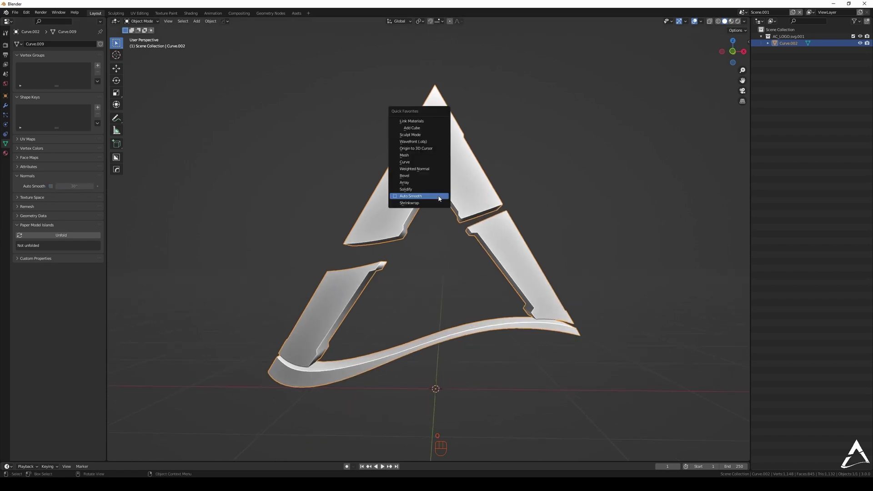
left_click(395, 198)
middle_click_drag(307, 179, 461, 201)
key("alt+a")
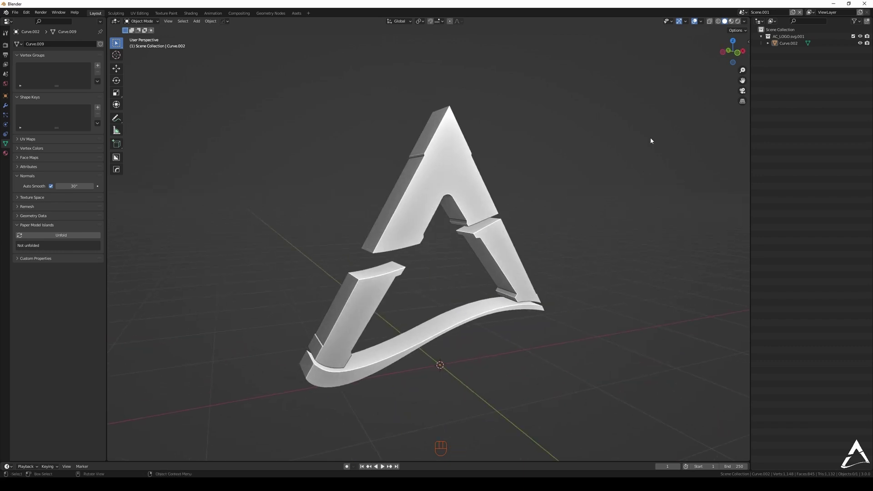
Switch to the scene named Scene and view its logo through the camera in rendered shading
left_click(743, 13)
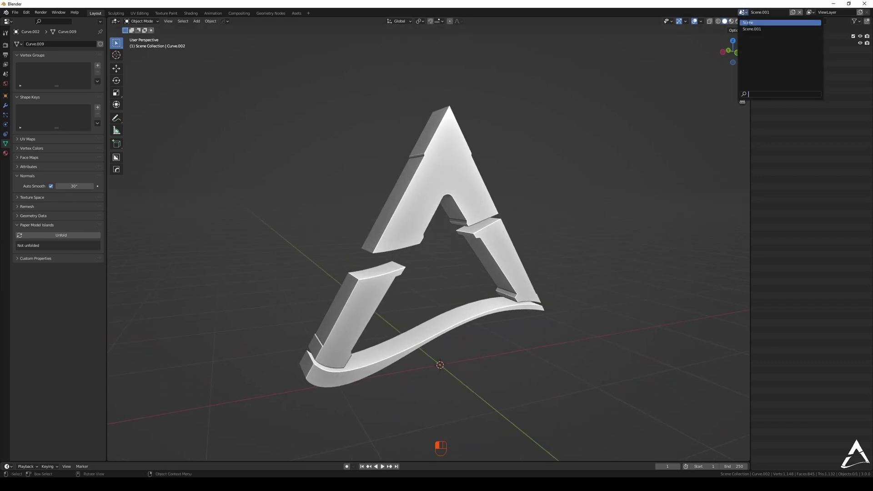
left_click(755, 25)
key("ctrl+KP_0")
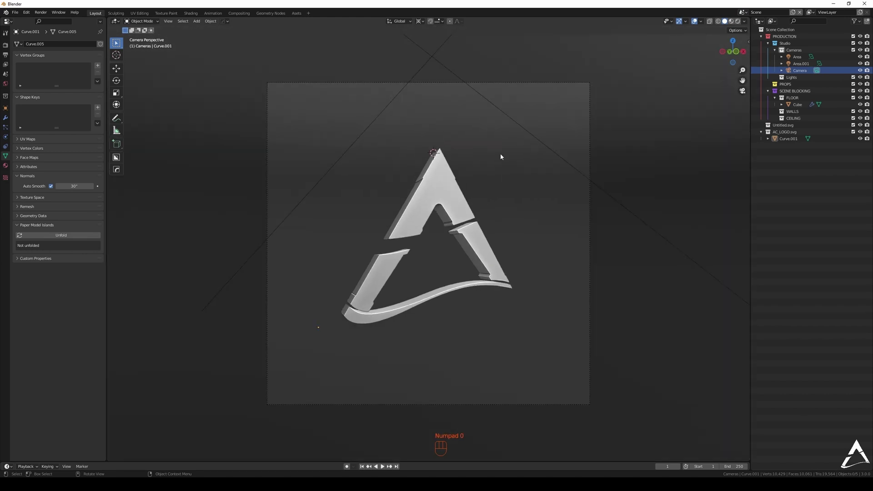
middle_click_drag(450, 153, 453, 123, "ctrl")
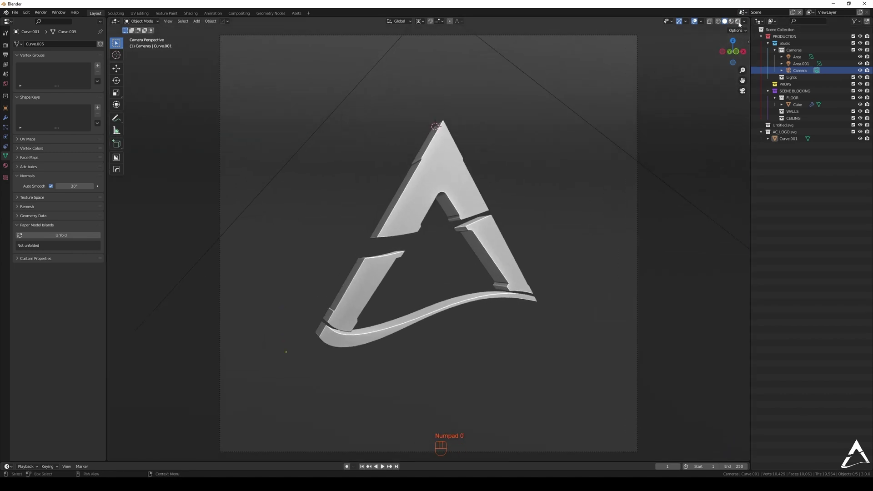
left_click(738, 21)
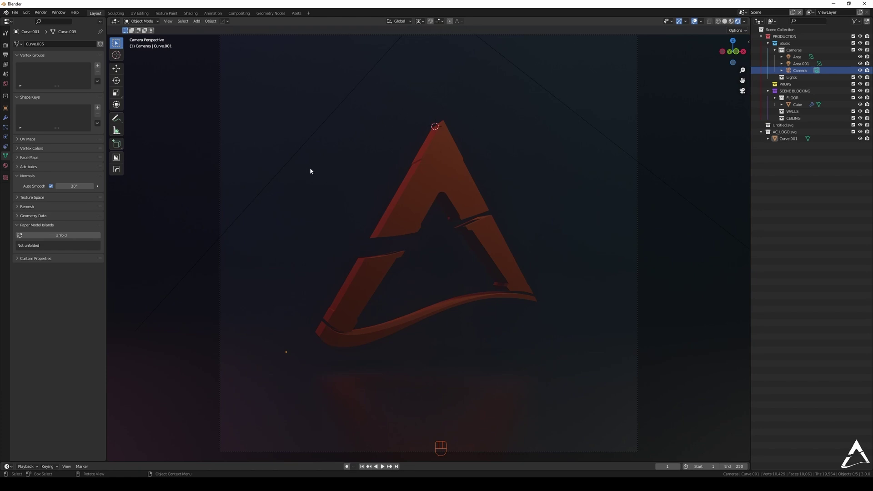
Inspect the rendered logo from different angles in the studio and return to the camera view
scroll(446, 149, "down", 5)
middle_click_drag(440, 185, 420, 195)
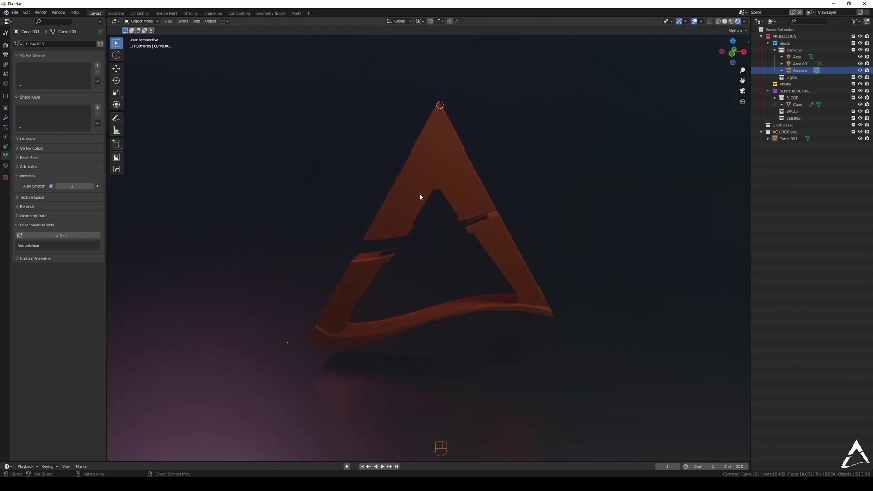
middle_click_drag(491, 205, 449, 137)
key("KP_0")
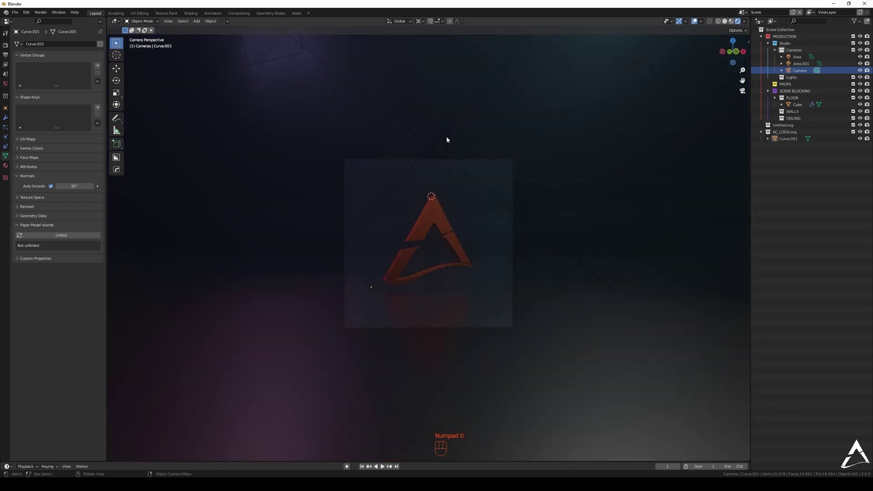
middle_click_drag(423, 170, 428, 146, "shift")
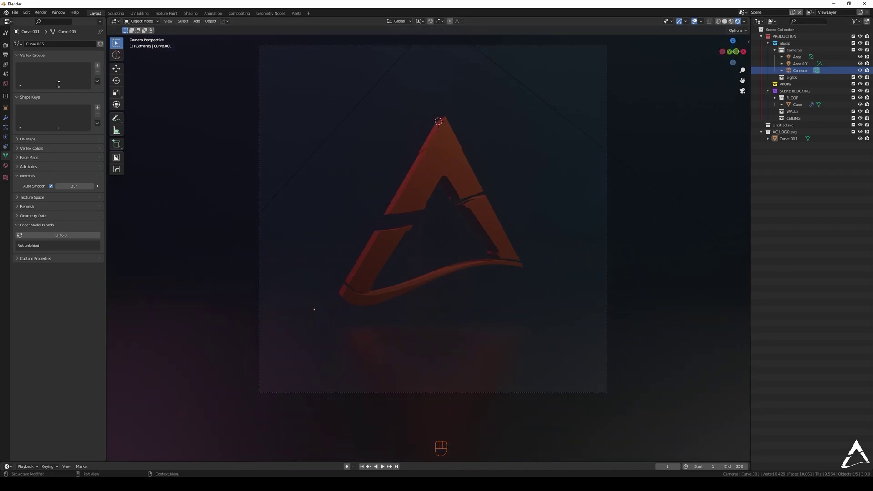
Preview the logo in Cycles using GPU Compute and return the render engine to Eevee
left_click(6, 45)
left_click(66, 45)
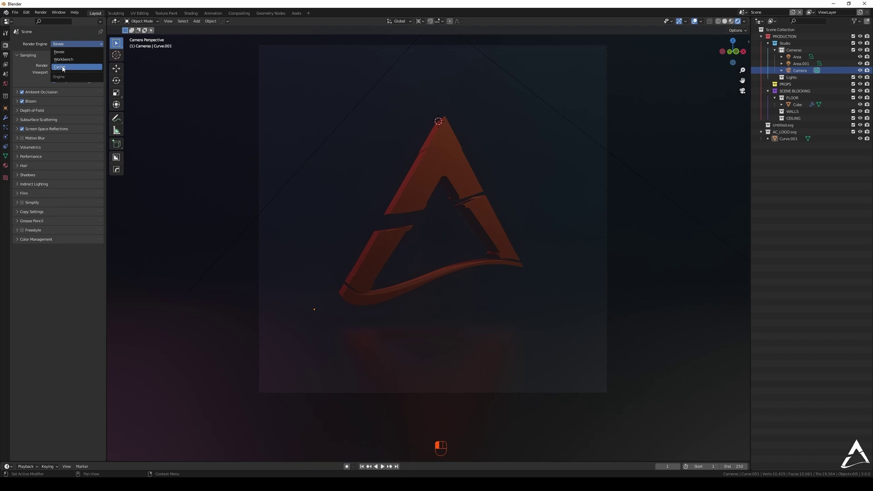
left_click(64, 68)
left_click(68, 61)
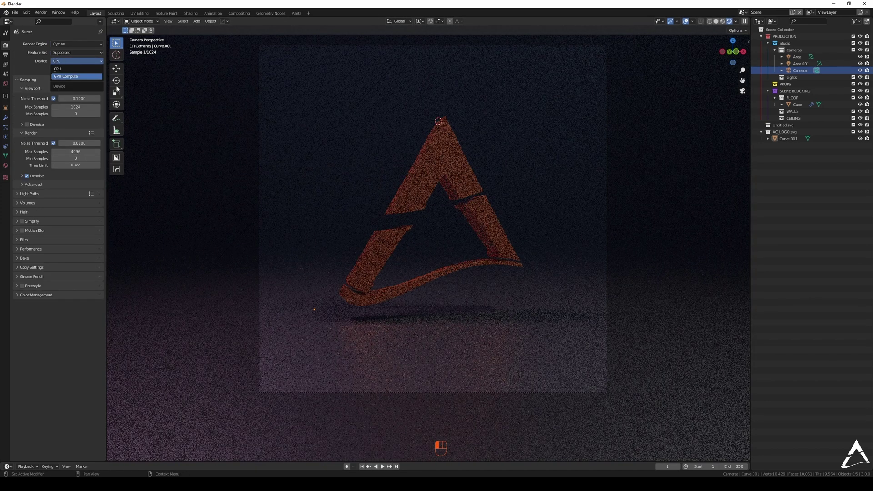
left_click(69, 77)
scroll(448, 173, "up", 1)
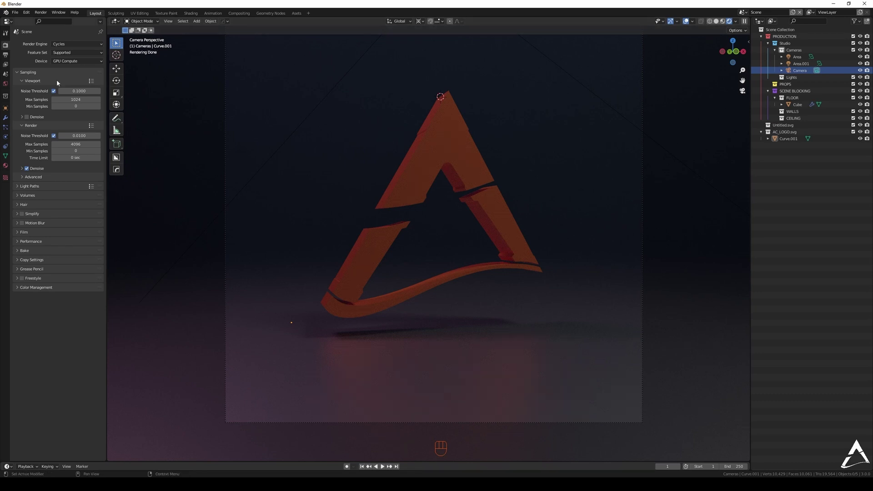
left_click(67, 44)
left_click(63, 53)
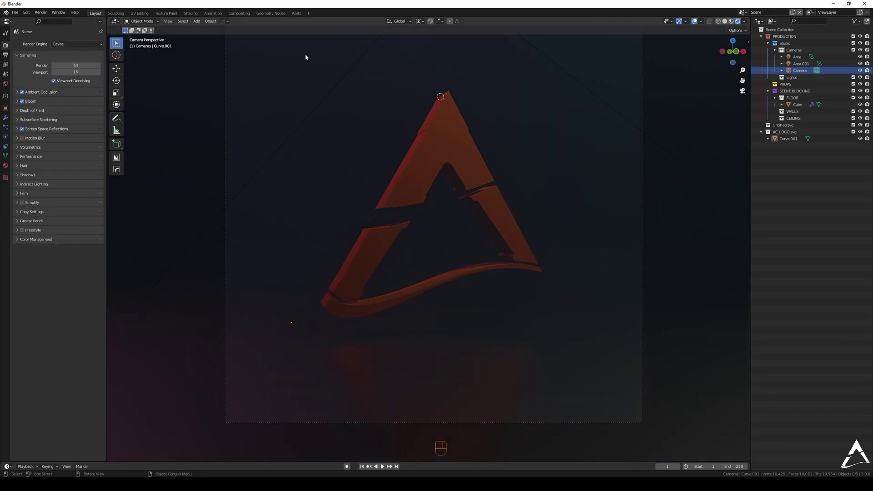
Examine the World shader's Background and Principled Volume nodes in the Shading workspace, and return to the Layout workspace
left_click(191, 13)
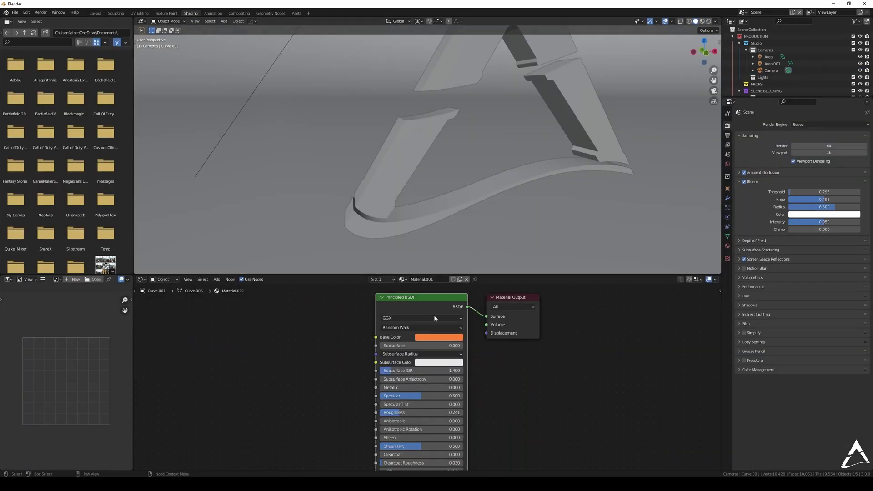
scroll(512, 363, "down", 3)
left_click(162, 279)
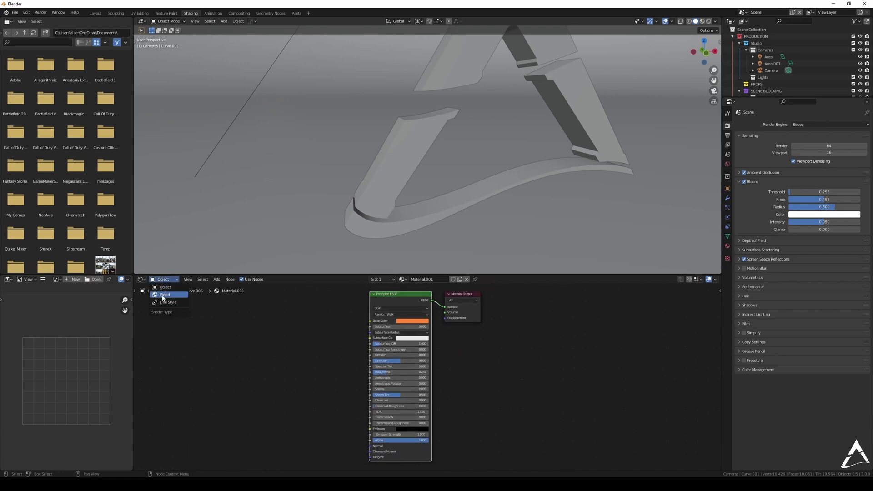
left_click(165, 295)
scroll(514, 352, "up", 4)
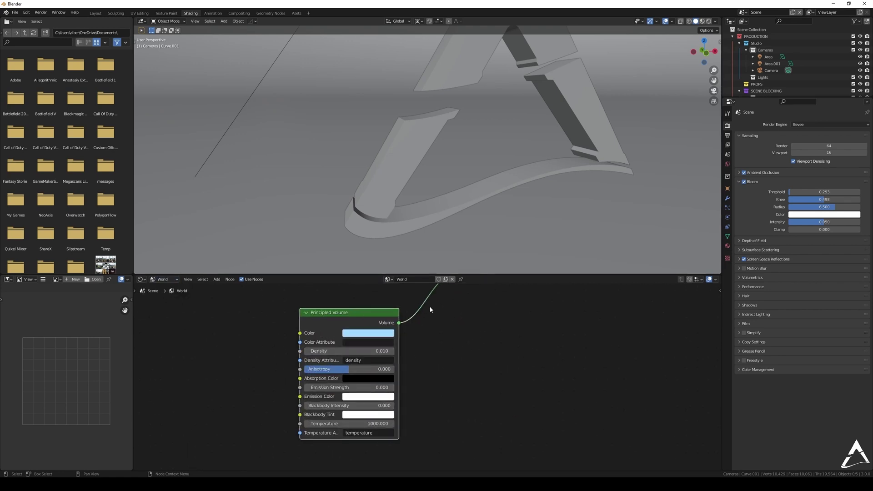
scroll(386, 334, "down", 3)
middle_click_drag(479, 295, 469, 320)
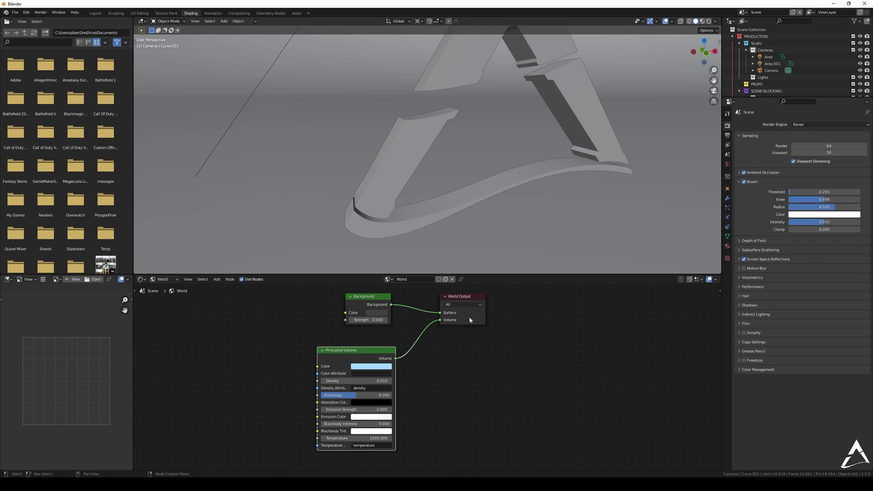
left_click(95, 13)
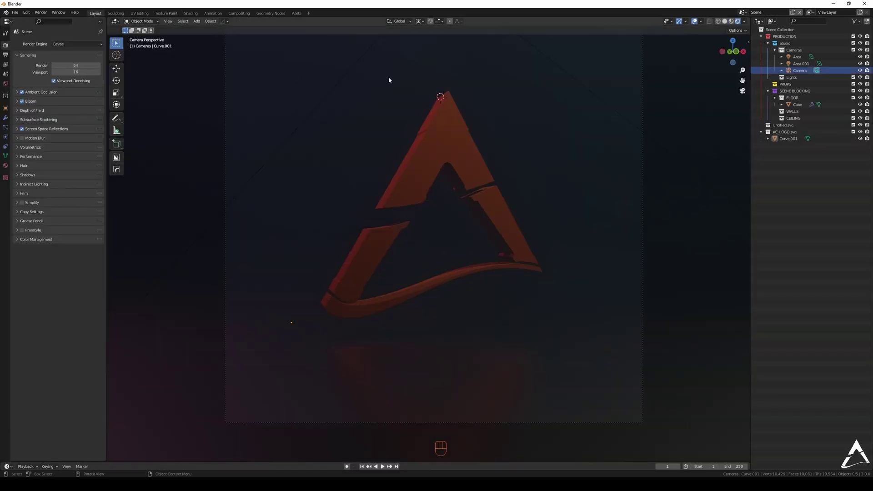
Inspect the rendered logo up close and from another angle, and return to the camera view with nothing selected
middle_click_drag(415, 107, 435, 117, "shift")
scroll(435, 116, "up", 1)
scroll(458, 117, "down", 2)
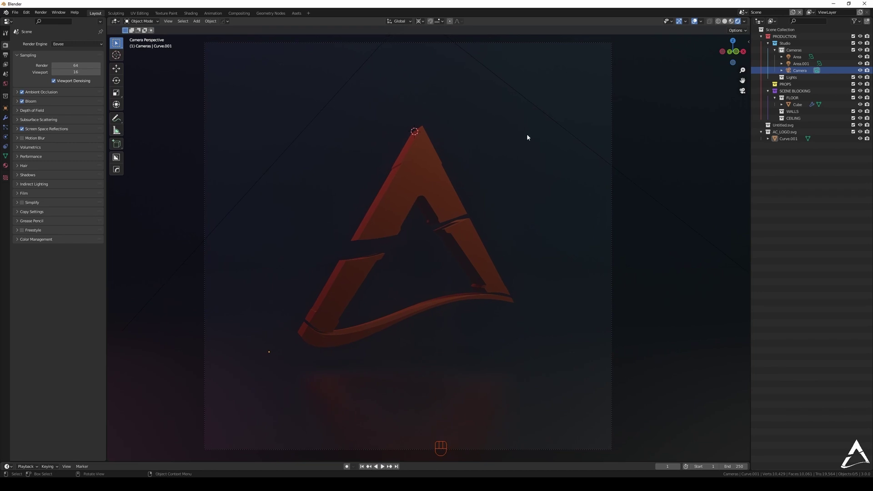
middle_click_drag(422, 155, 449, 170)
scroll(432, 161, "up", 2)
left_click(433, 160)
key("KP_0")
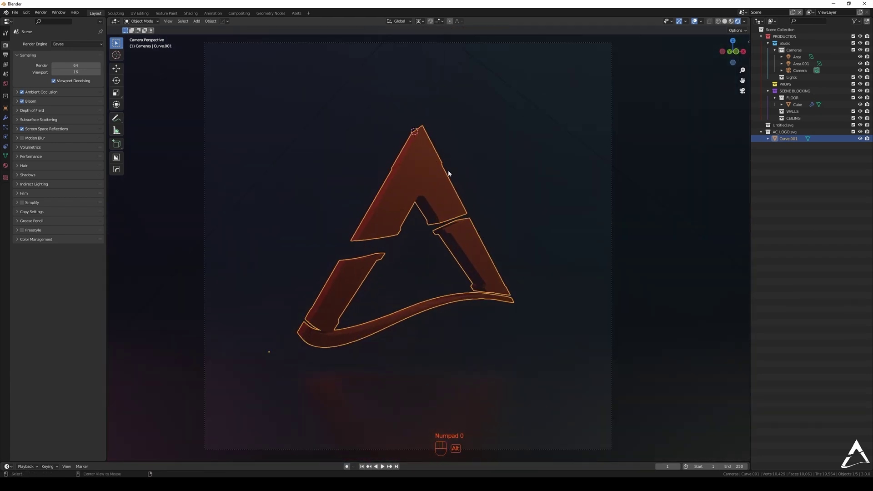
key("alt+a")
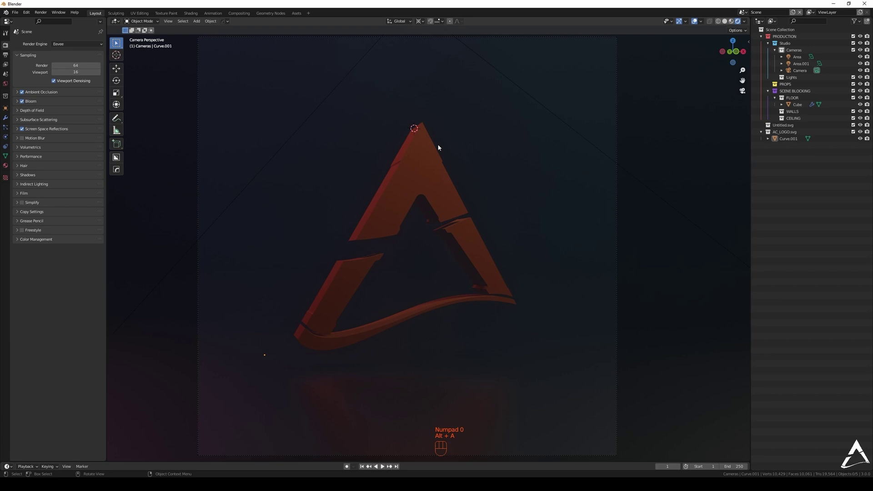